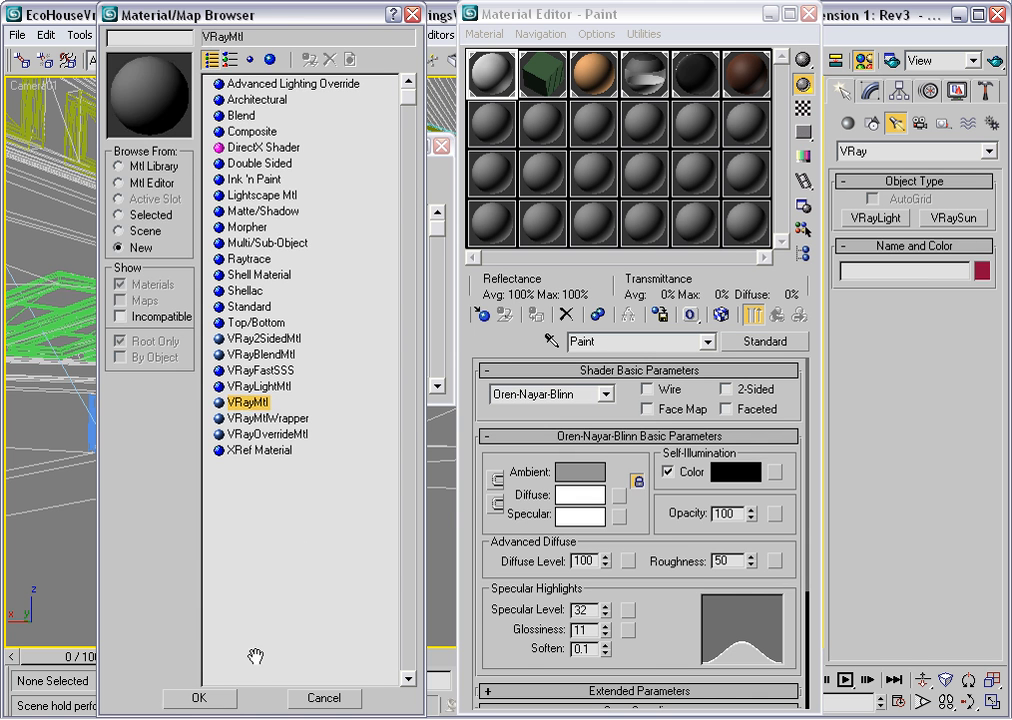
Convert the Paint material to VRayMtl and set its diffuse color to near-white.
{"action": "left_click", "coordinate": [199, 698]}
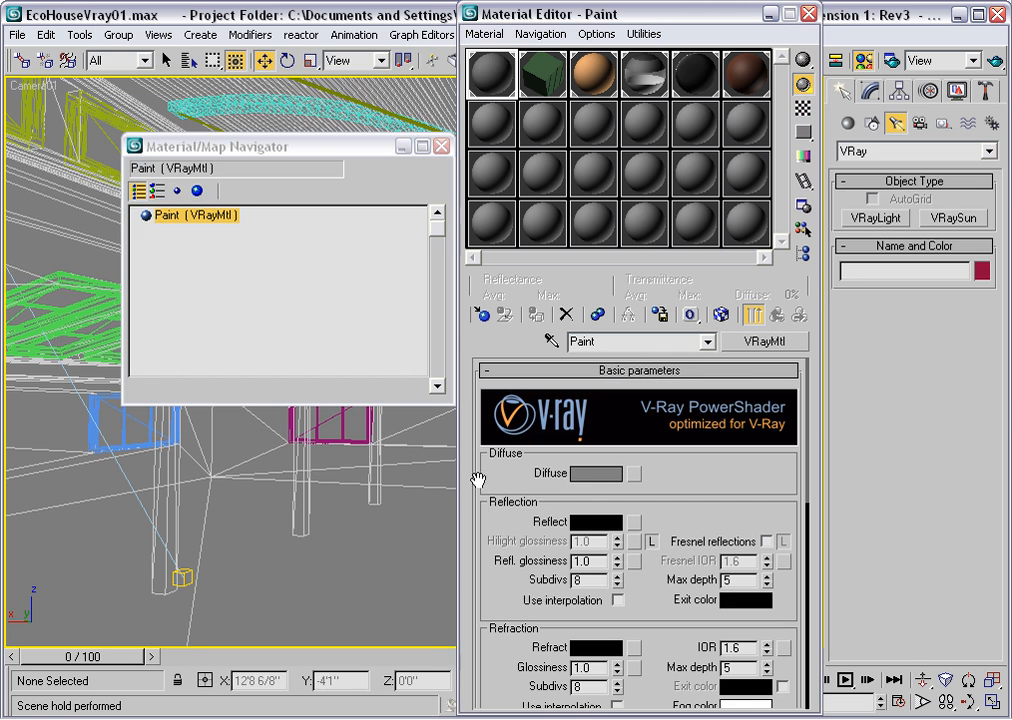
{"action": "left_click", "coordinate": [596, 482]}
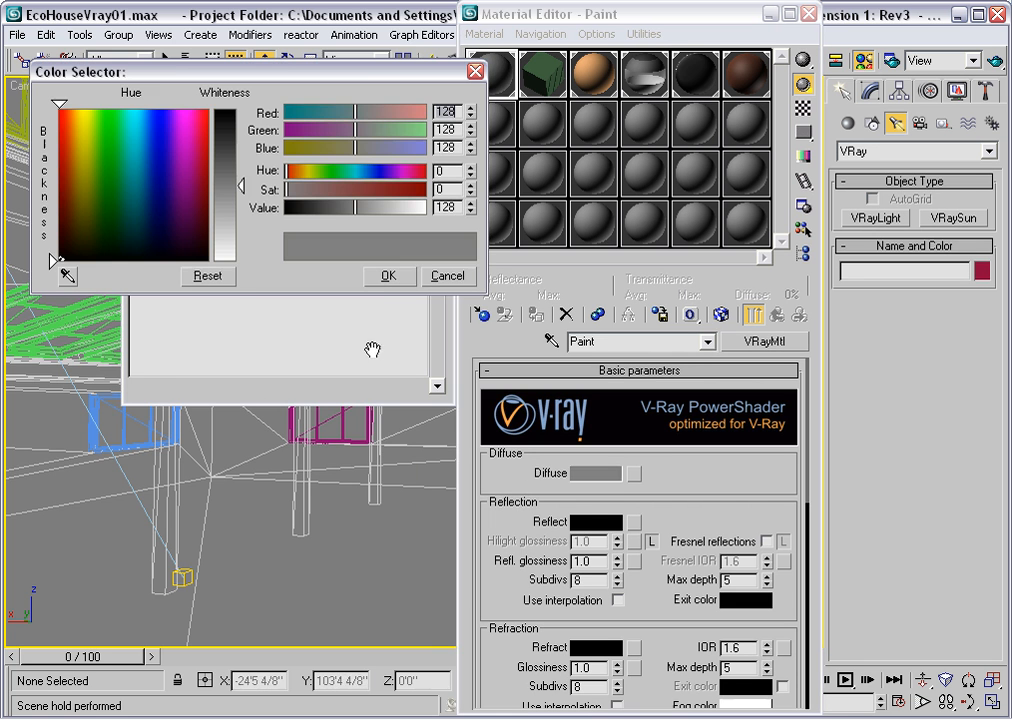
{"action": "left_click", "coordinate": [245, 262]}
{"action": "left_click", "coordinate": [386, 277]}
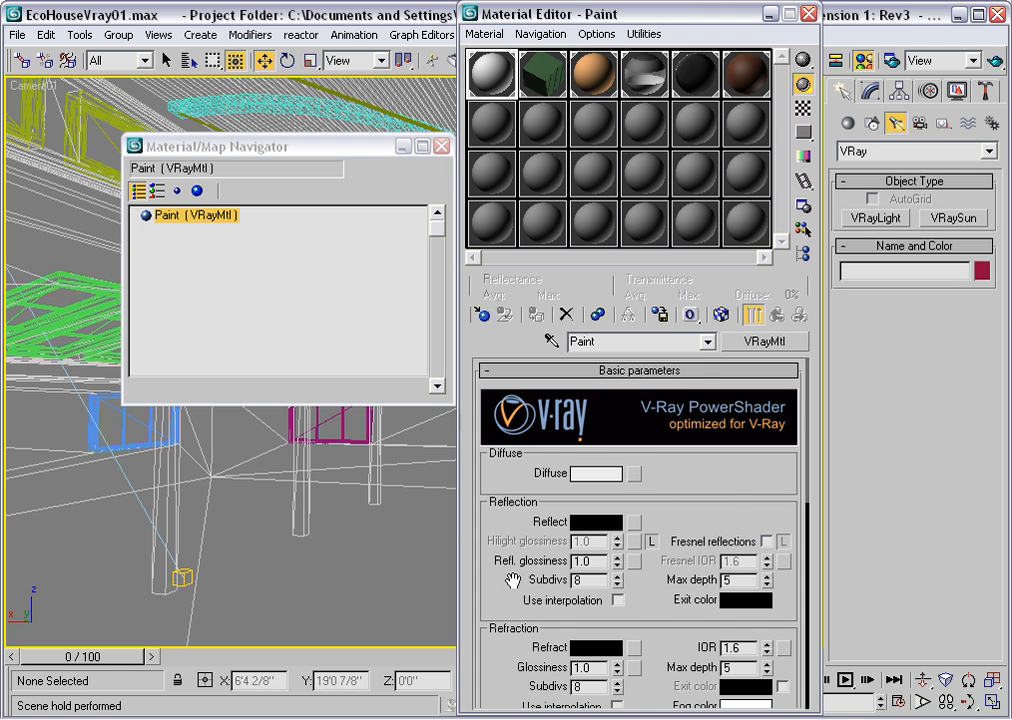
Give the Paint material a dark grey reflect color of RGB 23 and set its reflection glossiness to 0.2.
{"action": "left_click_drag", "start_coordinate": [512, 521], "coordinate": [510, 248]}
{"action": "left_click_drag", "start_coordinate": [511, 473], "coordinate": [496, 634]}
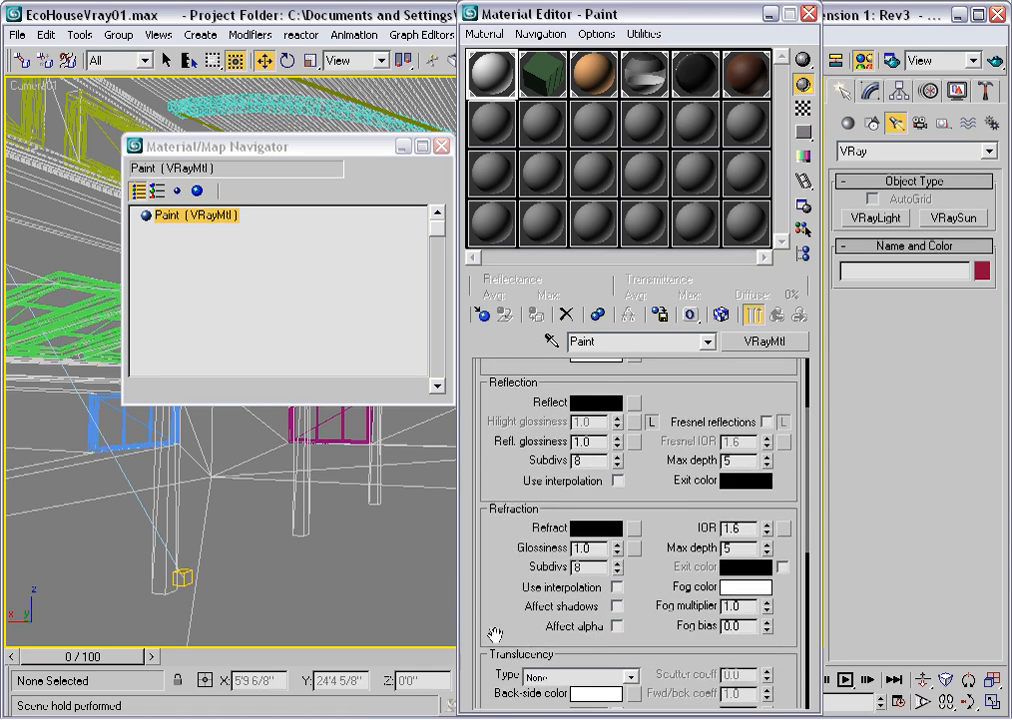
{"action": "left_click_drag", "start_coordinate": [516, 412], "coordinate": [516, 454]}
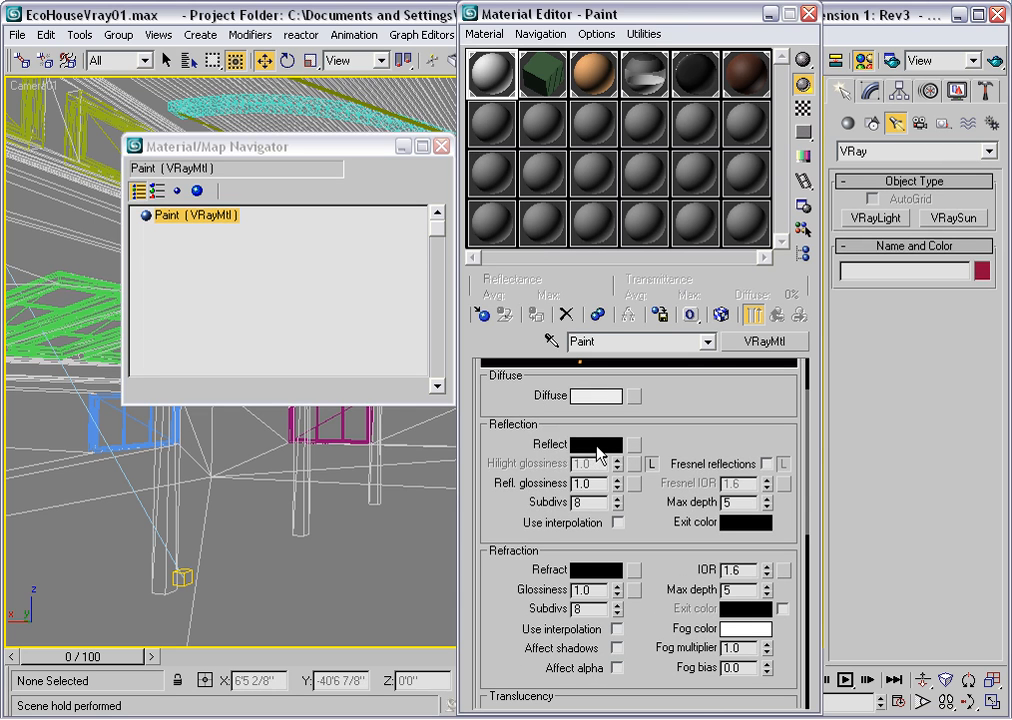
{"action": "left_click", "coordinate": [597, 446]}
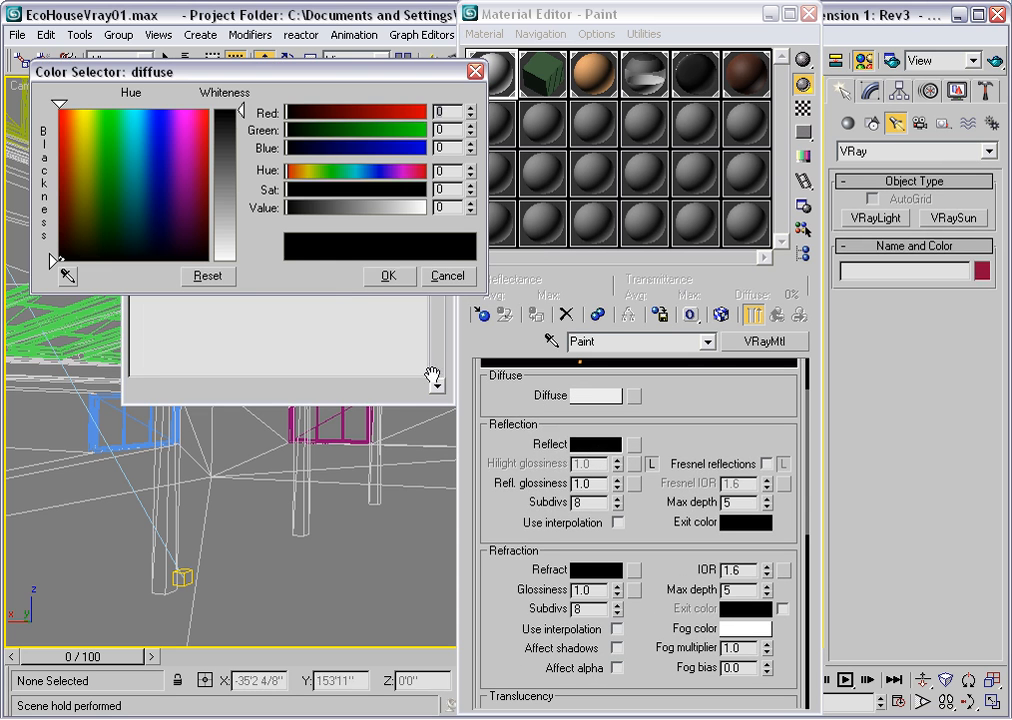
{"action": "left_click", "coordinate": [242, 129]}
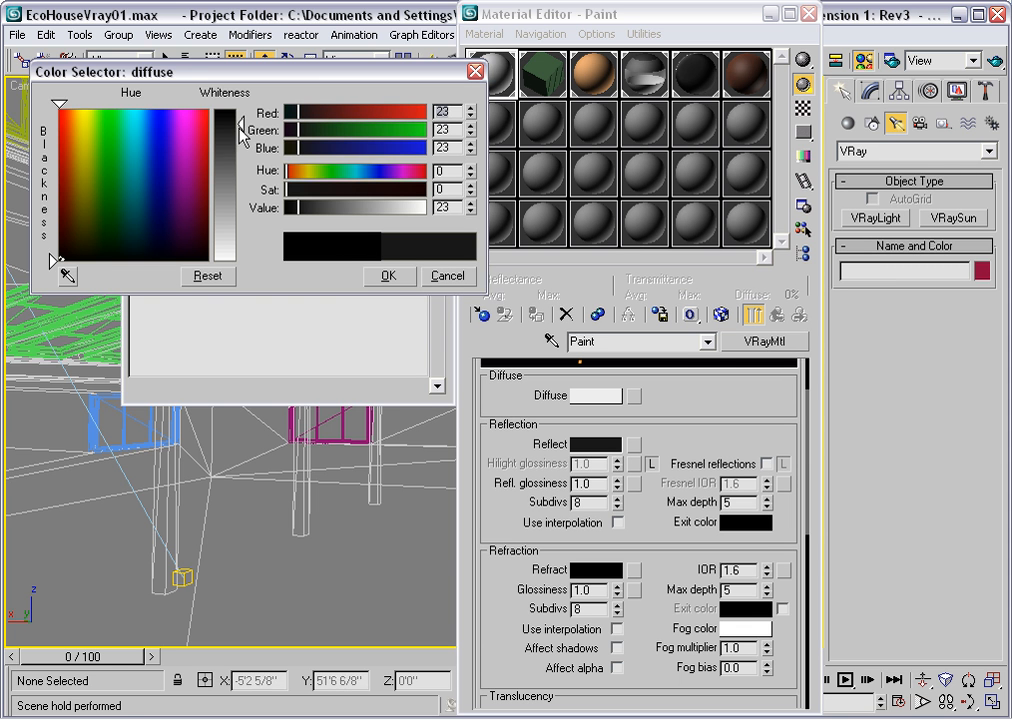
{"action": "left_click", "coordinate": [382, 278]}
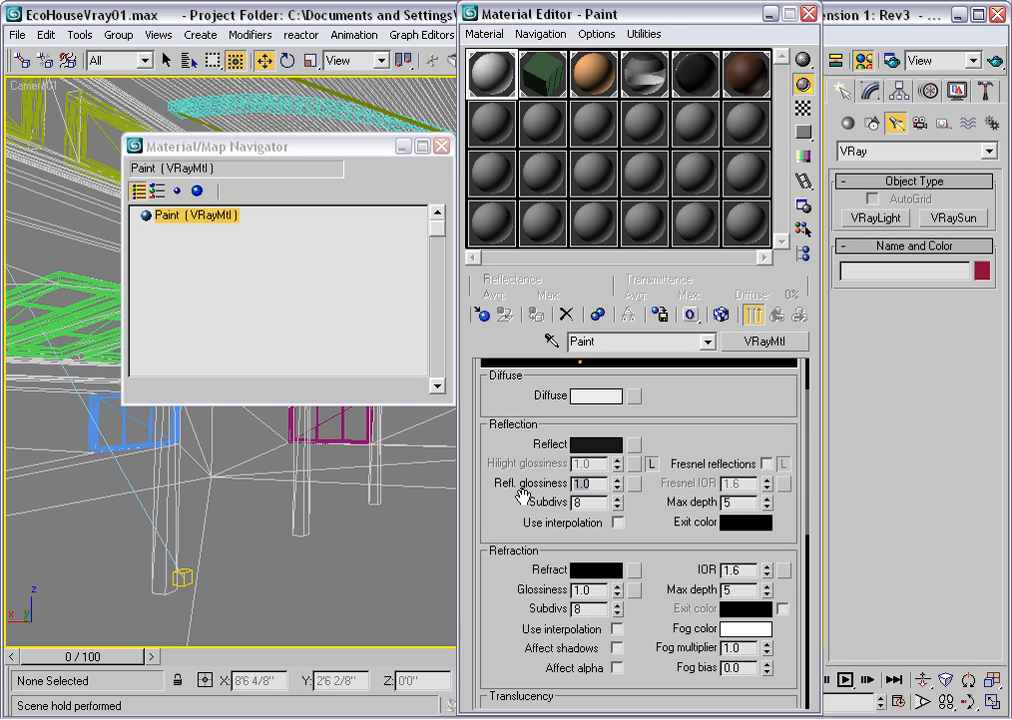
{"action": "key", "text": "BackSpace"}
{"action": "type", "text": ".2"}
{"action": "key", "text": "Return"}
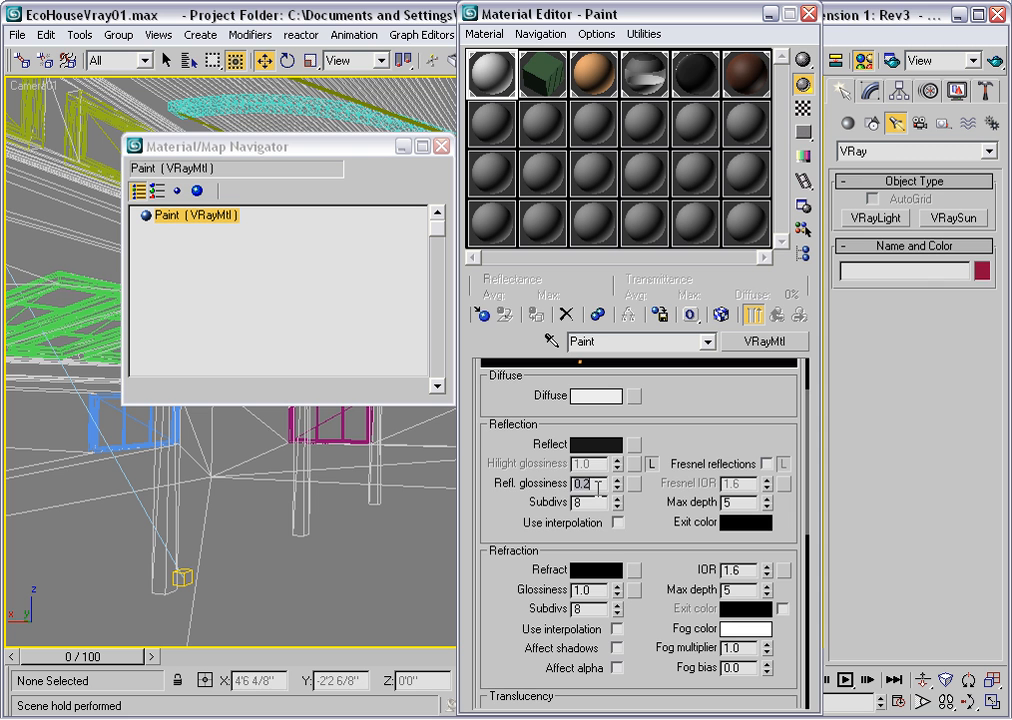
Place an instance of the Metal Roof material's diffuse Gradient Ramp map in the empty sample slot below it.
{"action": "left_click", "coordinate": [545, 80]}
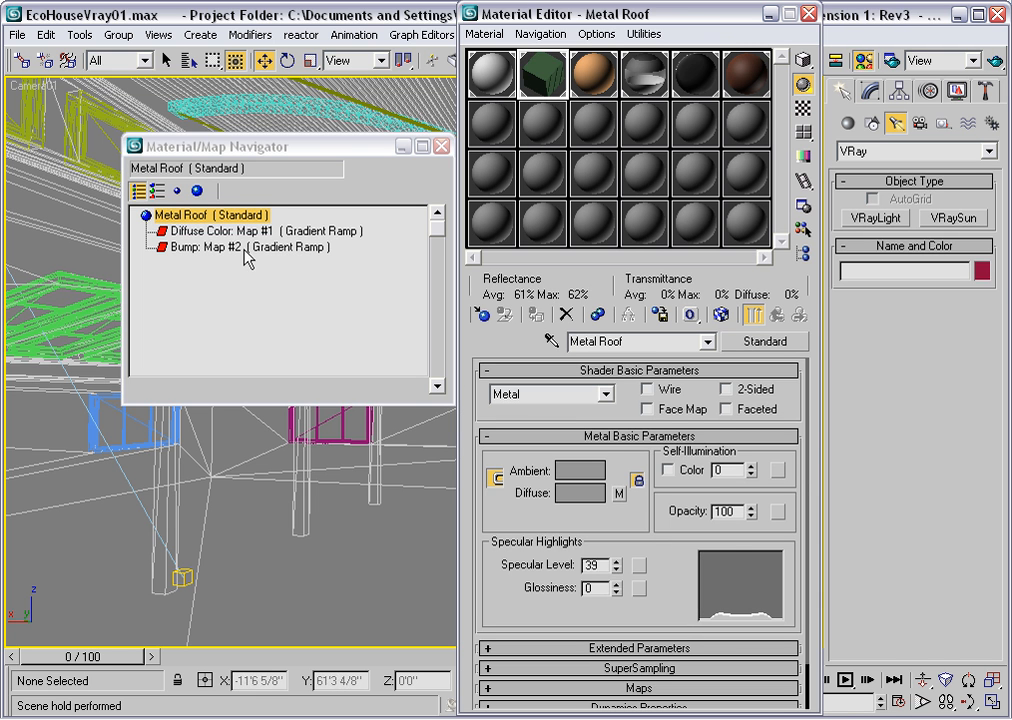
{"action": "left_click_drag", "start_coordinate": [205, 238], "coordinate": [542, 125]}
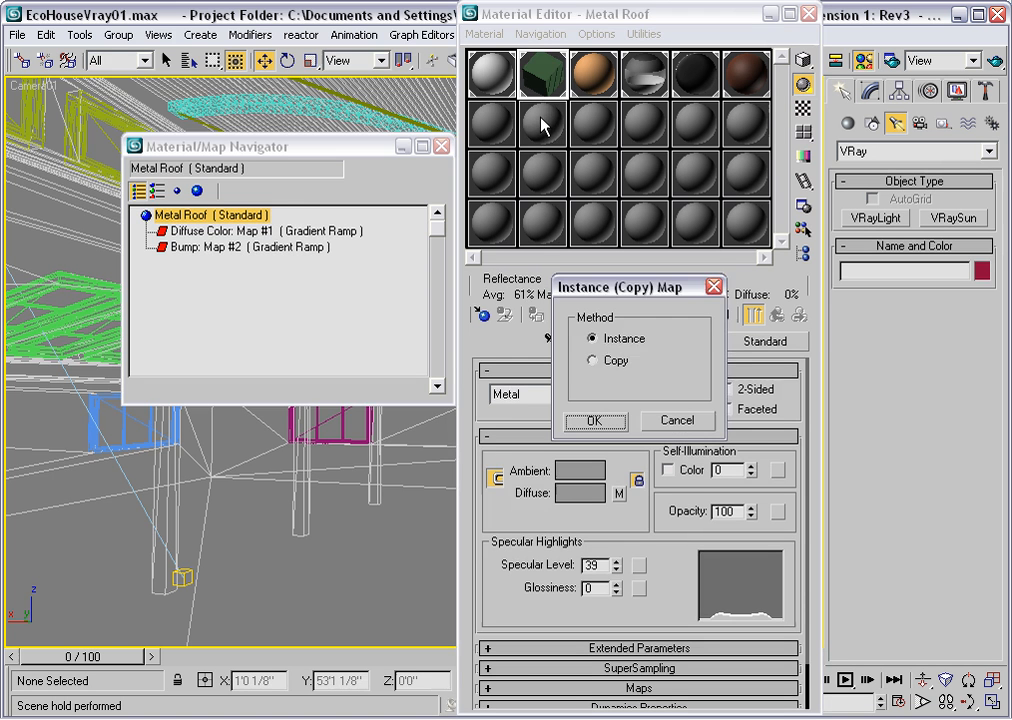
{"action": "key", "text": "Return"}
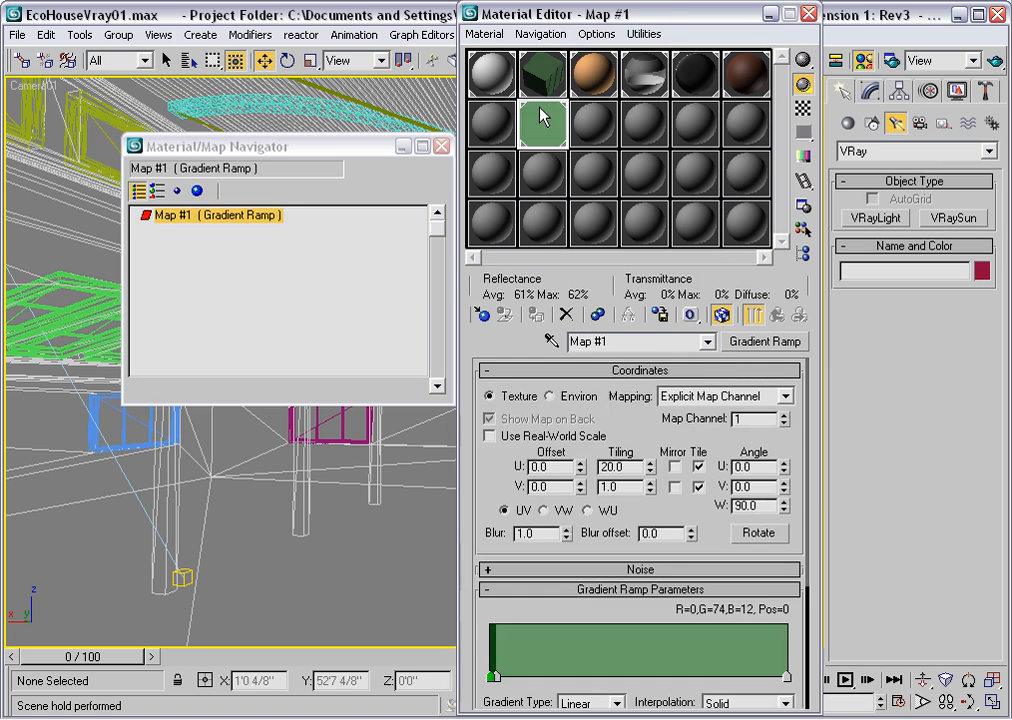
Convert the Metal Roof material to VRayMtl and assign the stored Gradient Ramp to its diffuse map as an instance.
{"action": "left_click", "coordinate": [543, 74]}
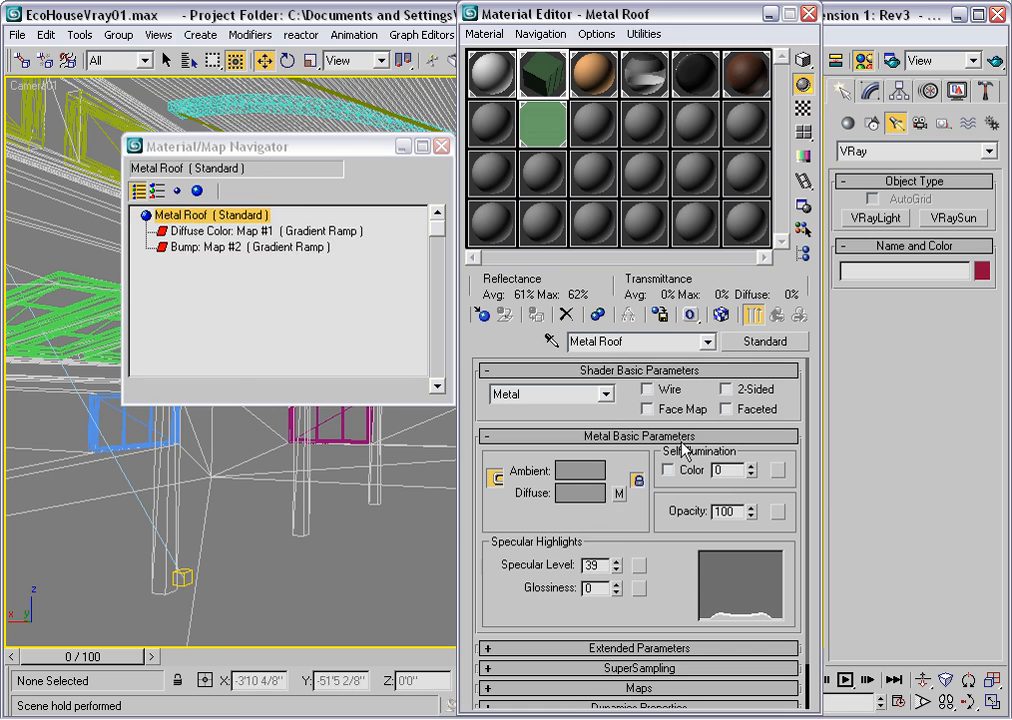
{"action": "left_click", "coordinate": [761, 342]}
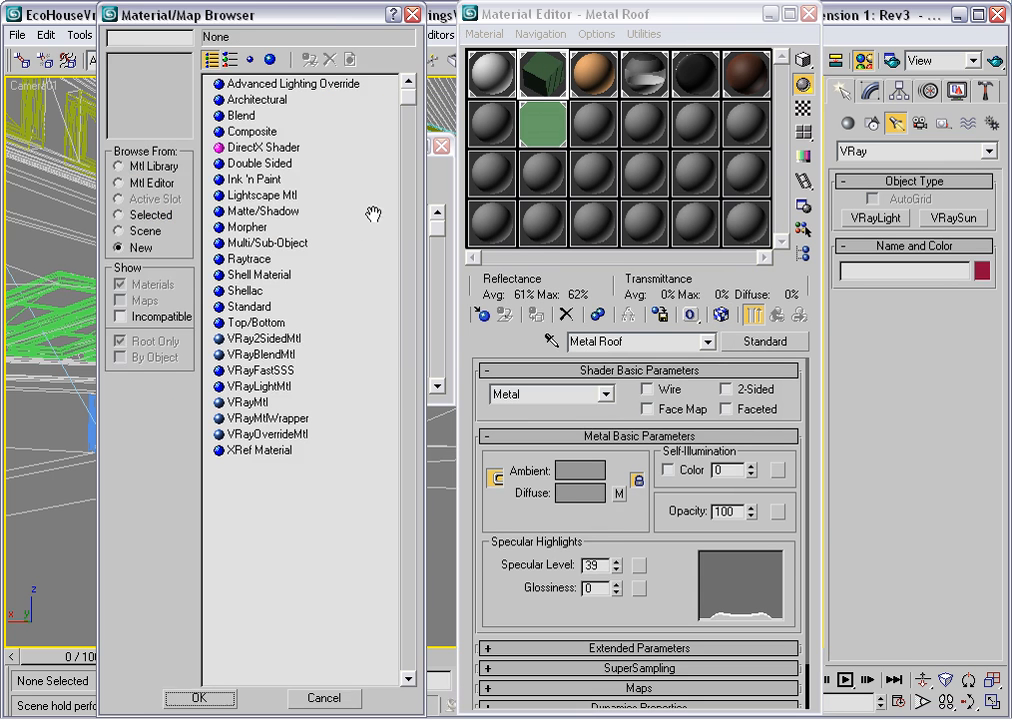
{"action": "double_click", "coordinate": [227, 402]}
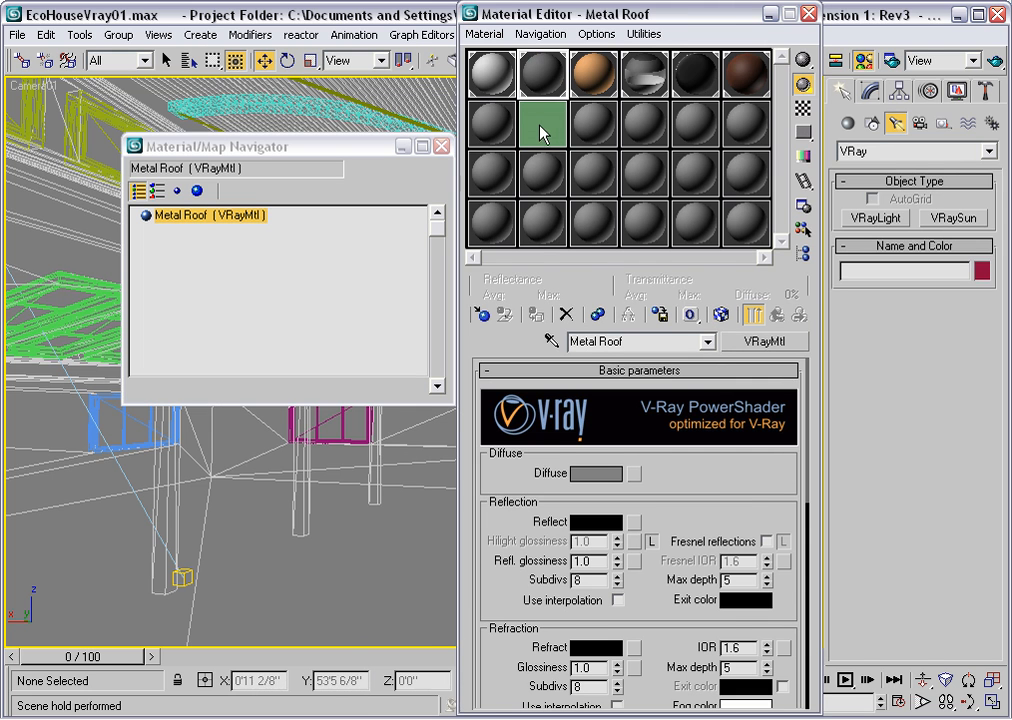
{"action": "left_click_drag", "start_coordinate": [540, 135], "coordinate": [635, 476]}
{"action": "key", "text": "Return"}
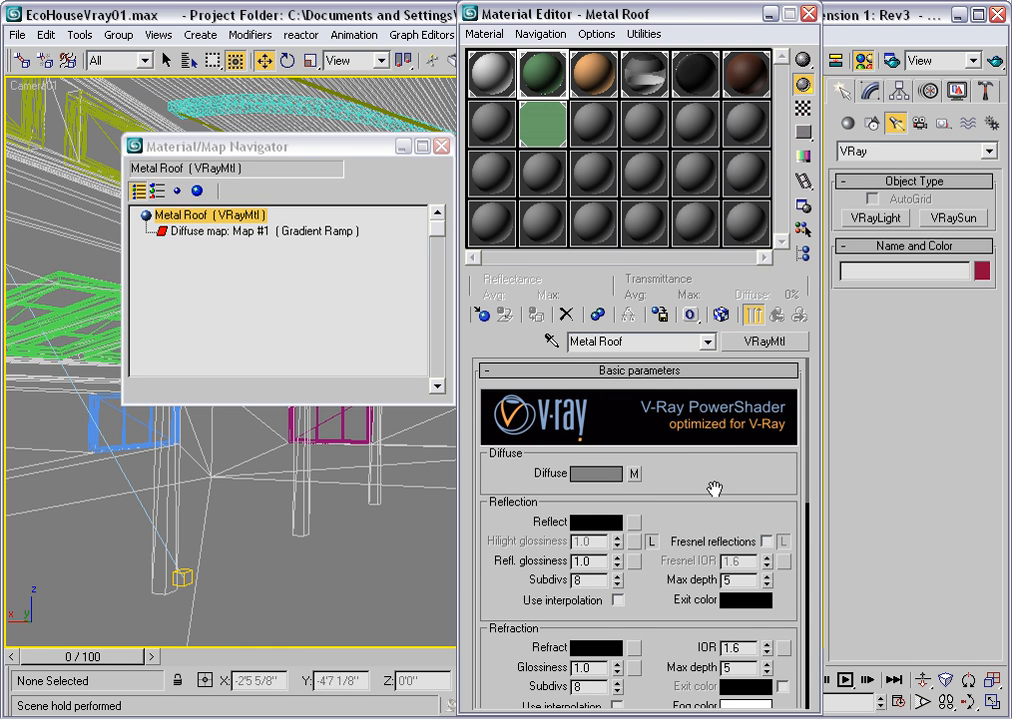
Assign the stored Gradient Ramp as an instance to the Metal Roof material's bump map.
{"action": "left_click", "coordinate": [727, 370]}
{"action": "left_click", "coordinate": [725, 390]}
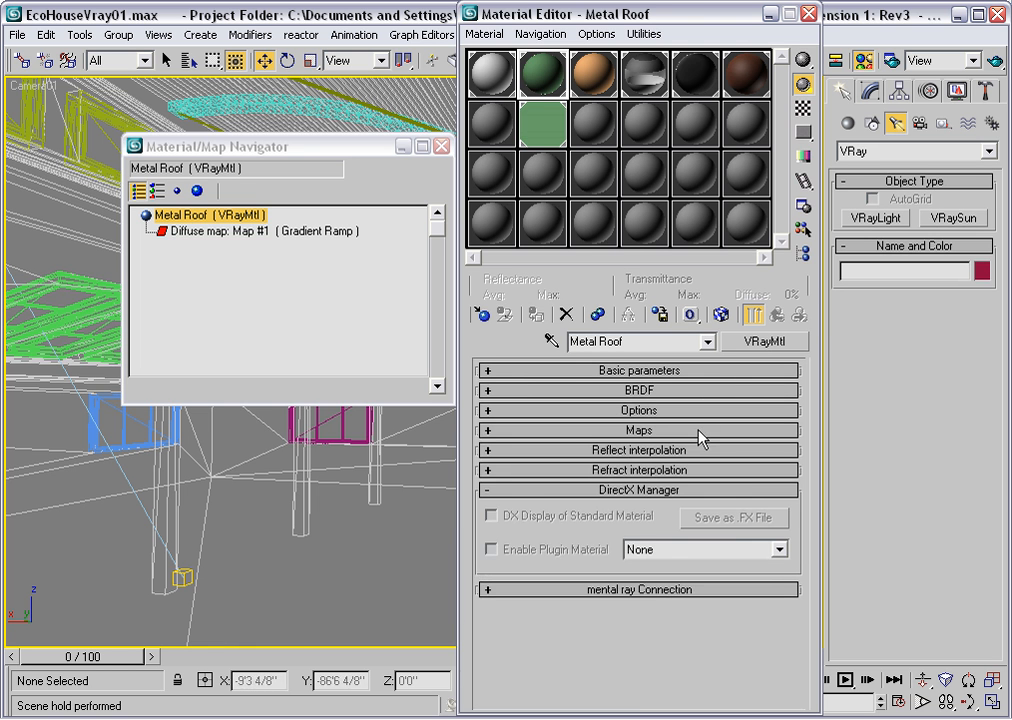
{"action": "left_click", "coordinate": [698, 430]}
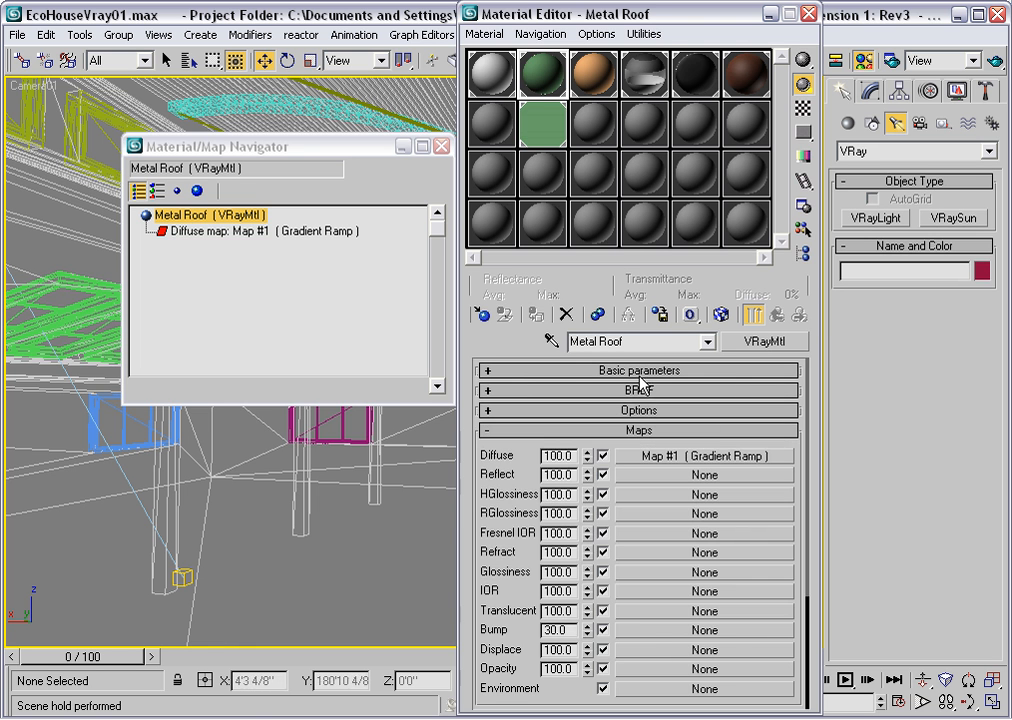
{"action": "left_click_drag", "start_coordinate": [538, 127], "coordinate": [643, 632]}
{"action": "key", "text": "Return"}
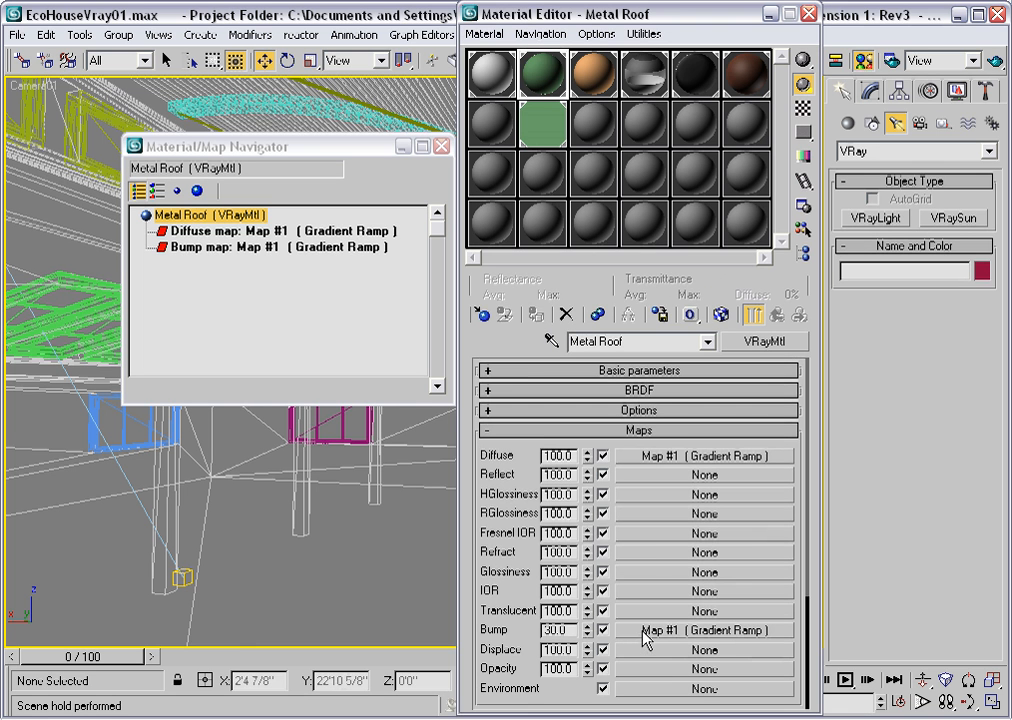
Set the Metal Roof material's reflect color to RGB 15 and its reflection glossiness to 0.2.
{"action": "left_click", "coordinate": [628, 370]}
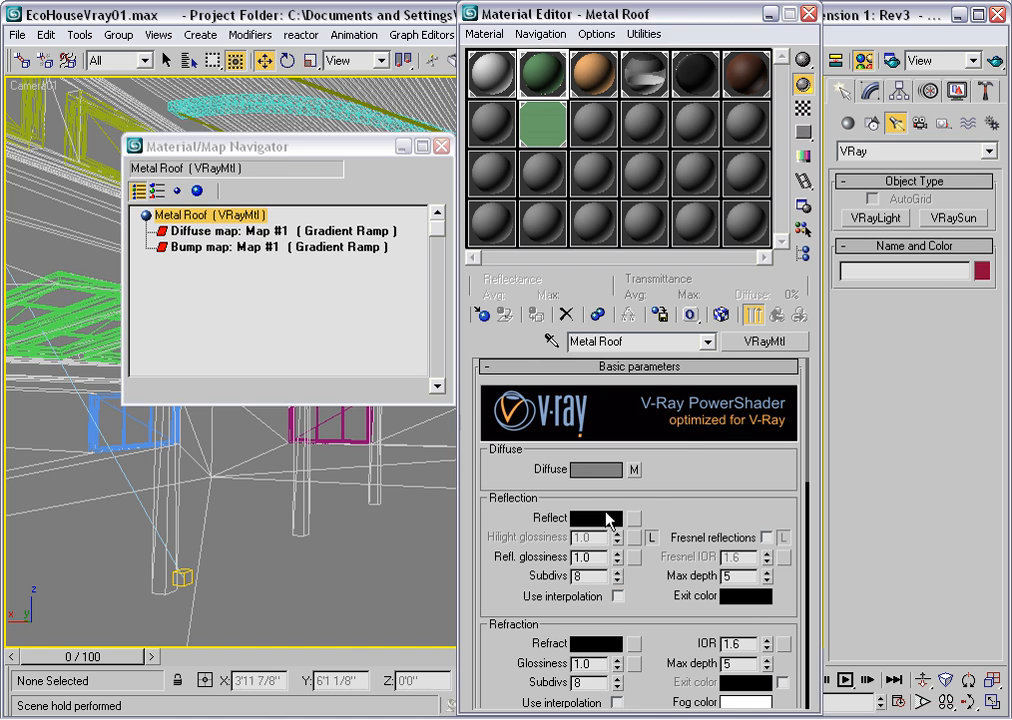
{"action": "left_click", "coordinate": [592, 522]}
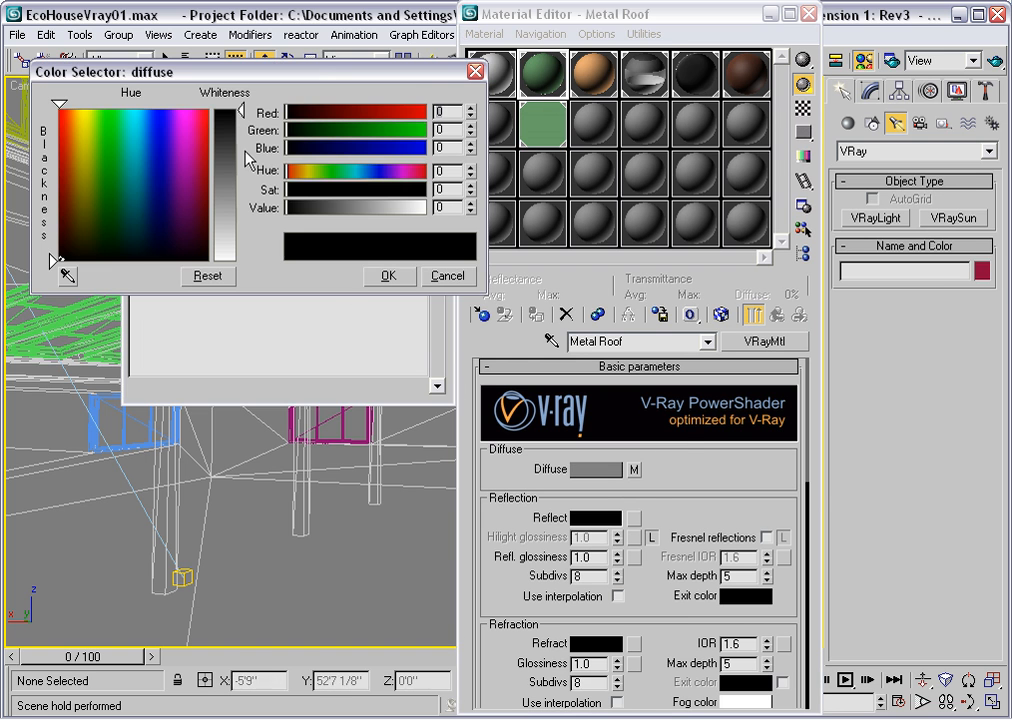
{"action": "left_click_drag", "start_coordinate": [241, 118], "coordinate": [246, 127]}
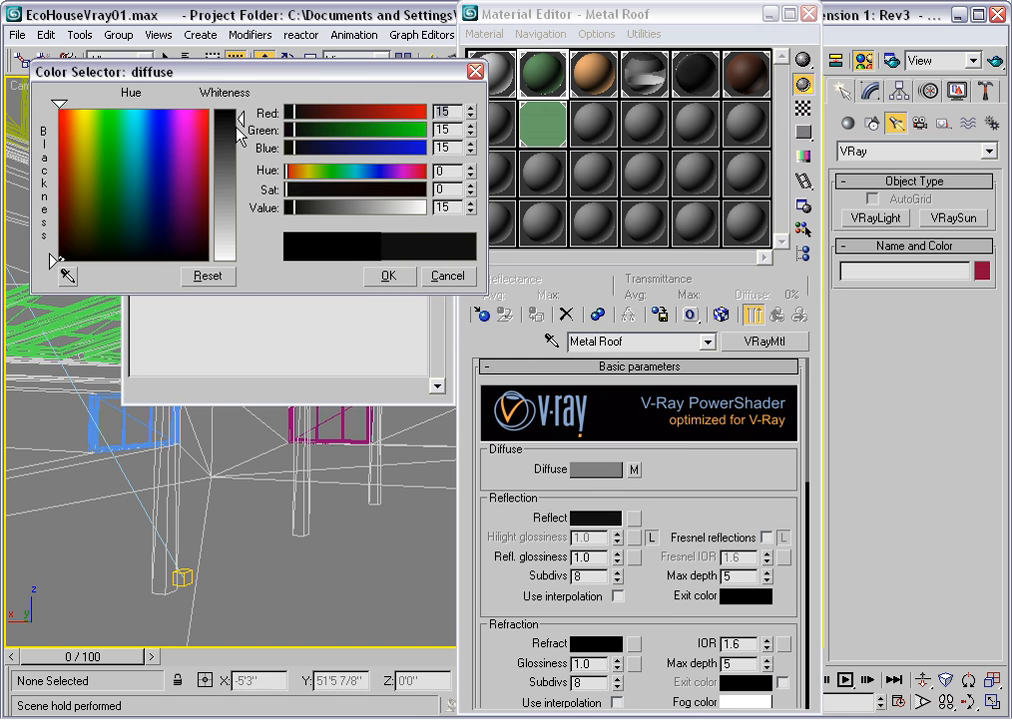
{"action": "left_click", "coordinate": [404, 284]}
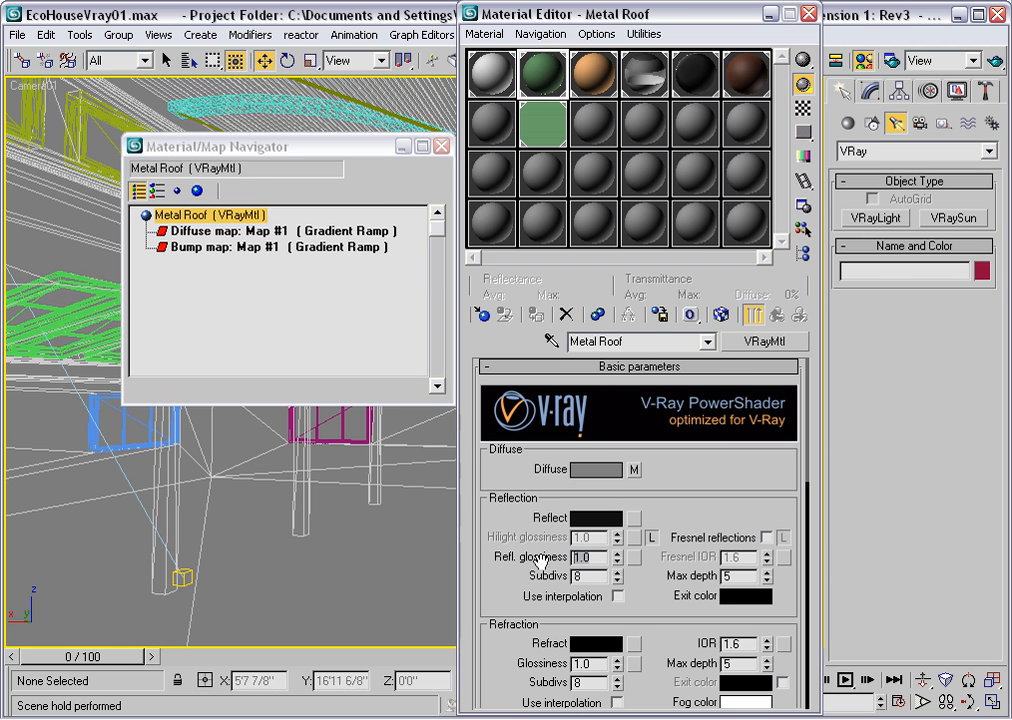
{"action": "type", "text": ".2"}
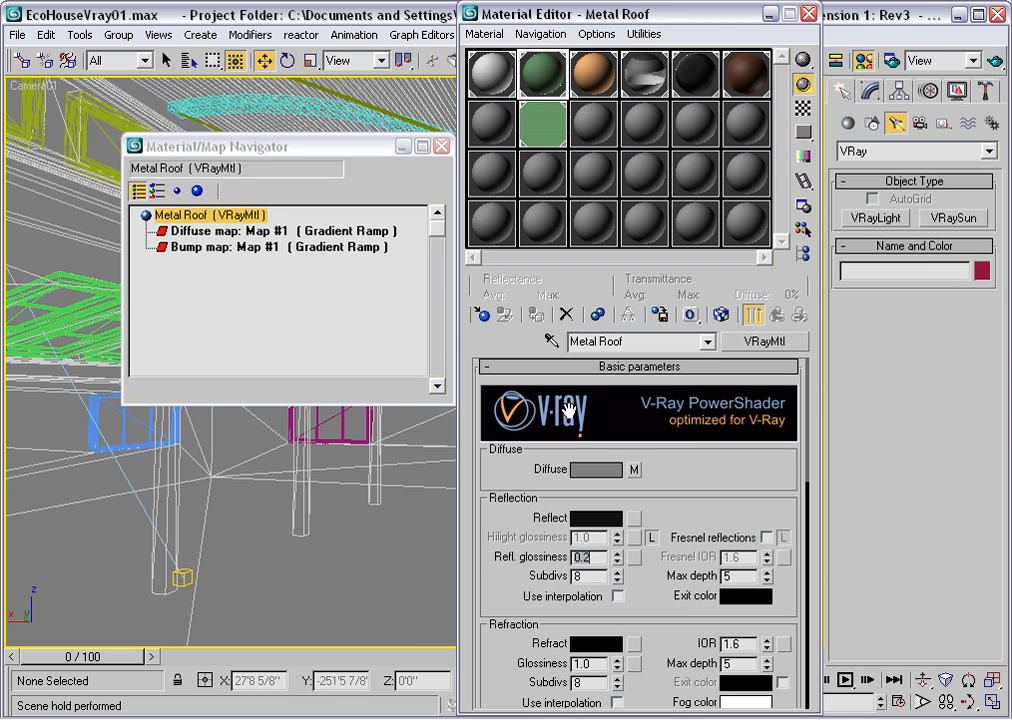
Place an instance of the Wood material's diffuse oak bitmap in the empty sample slot below it.
{"action": "left_click", "coordinate": [594, 78]}
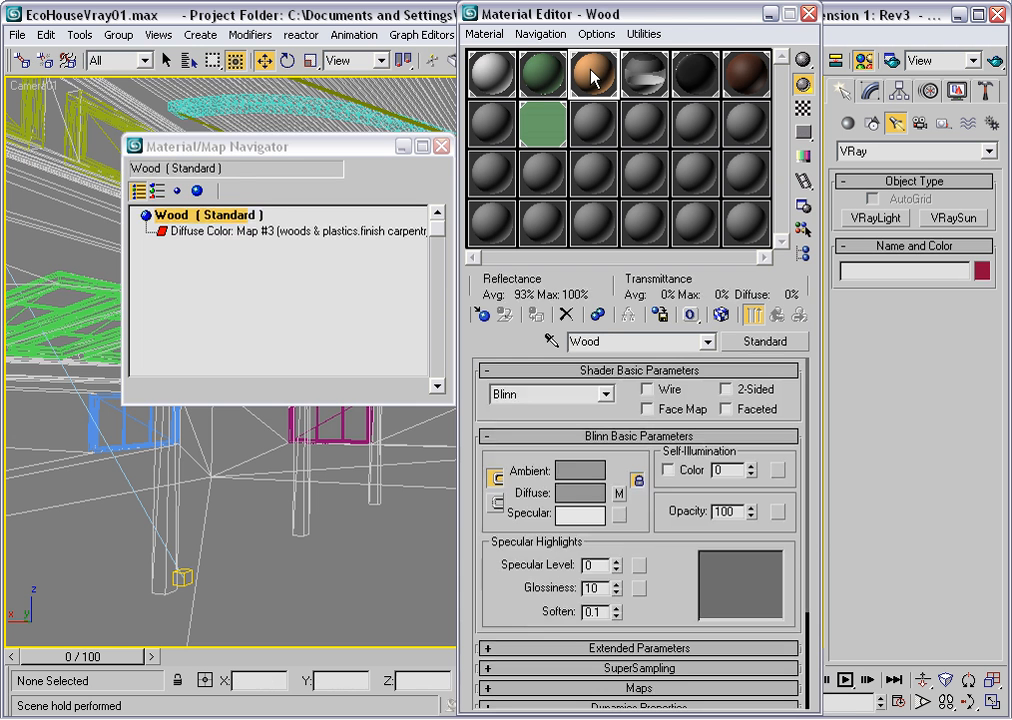
{"action": "left_click_drag", "start_coordinate": [199, 237], "coordinate": [590, 128]}
{"action": "key", "text": "Return"}
{"action": "left_click", "coordinate": [592, 128]}
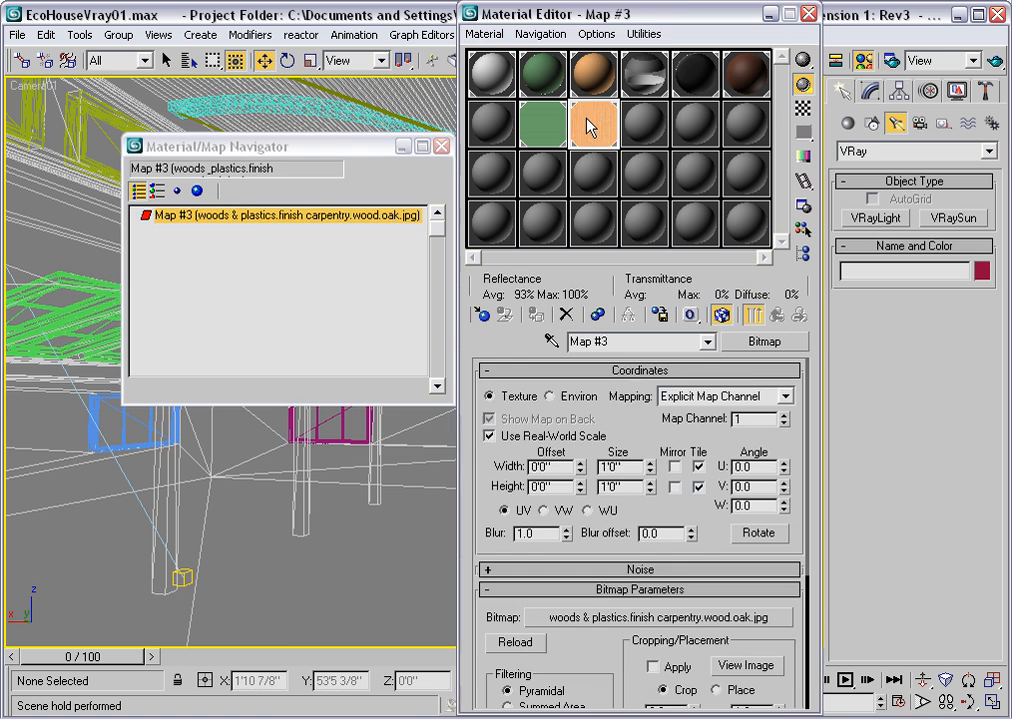
Convert the Wood material to VRayMtl and assign the stored oak bitmap to its diffuse map as an instance.
{"action": "left_click", "coordinate": [587, 89]}
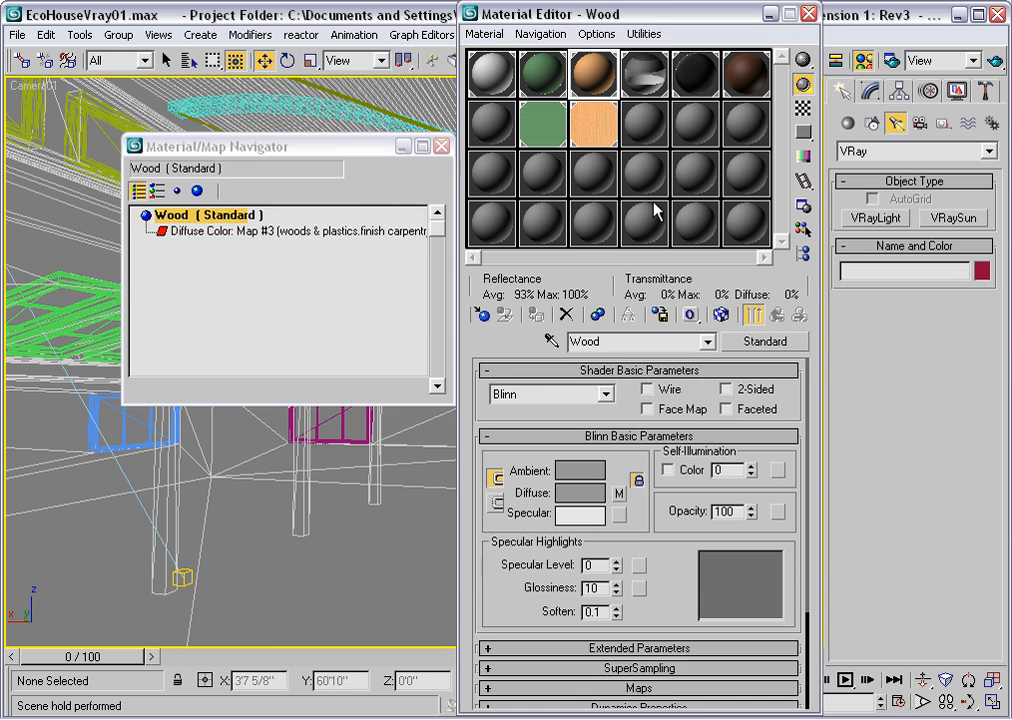
{"action": "left_click", "coordinate": [748, 341]}
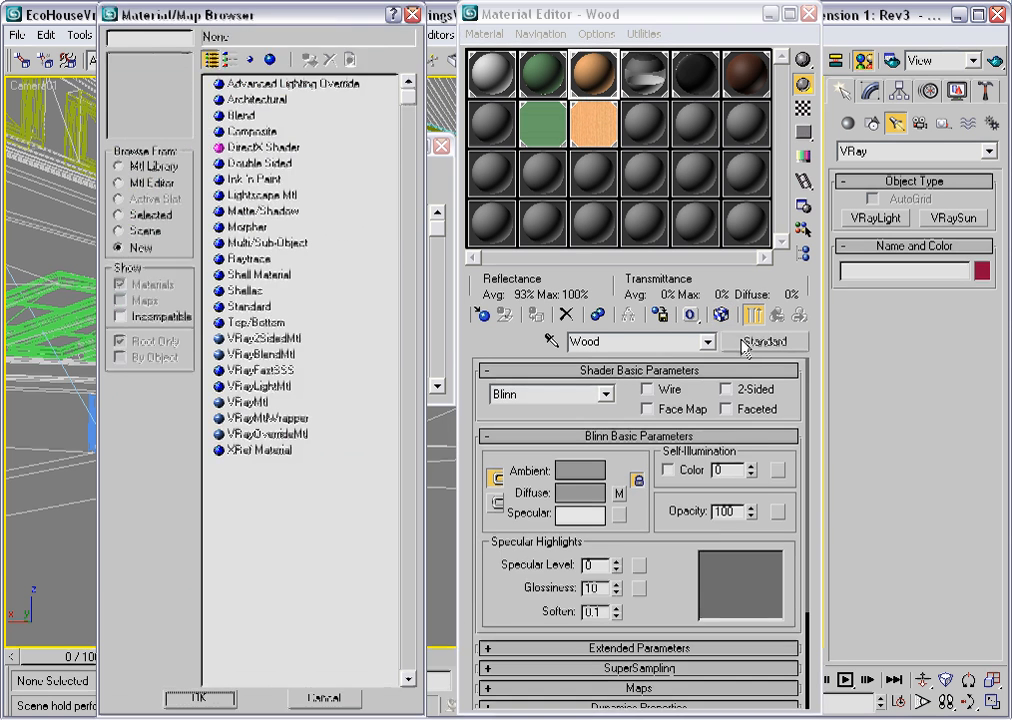
{"action": "double_click", "coordinate": [248, 401]}
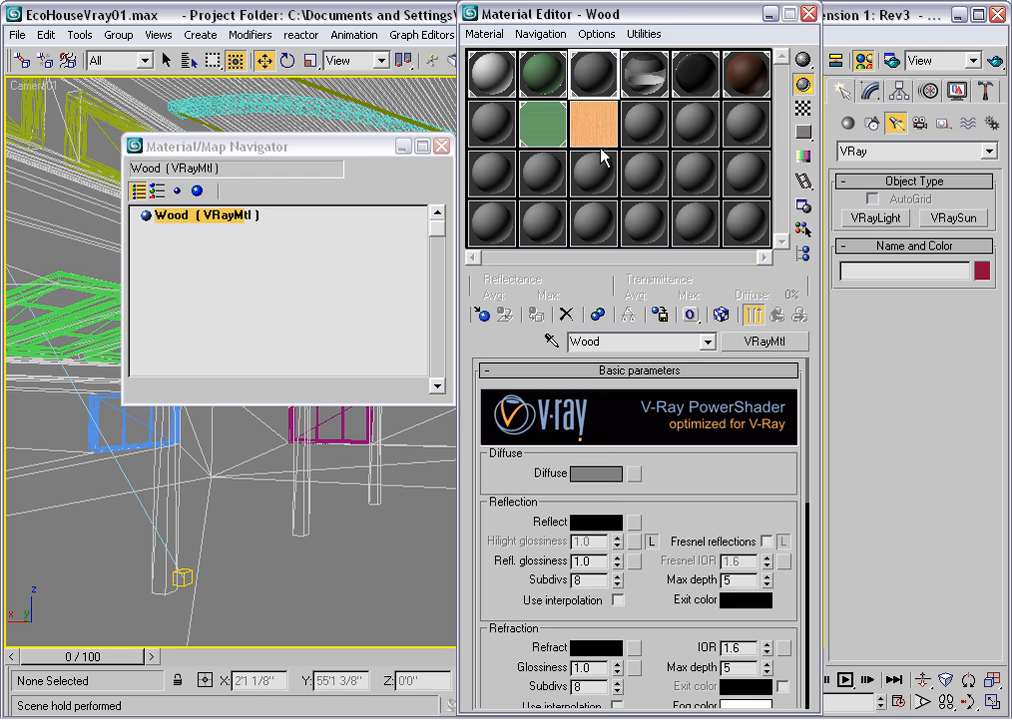
{"action": "left_click_drag", "start_coordinate": [597, 140], "coordinate": [638, 478]}
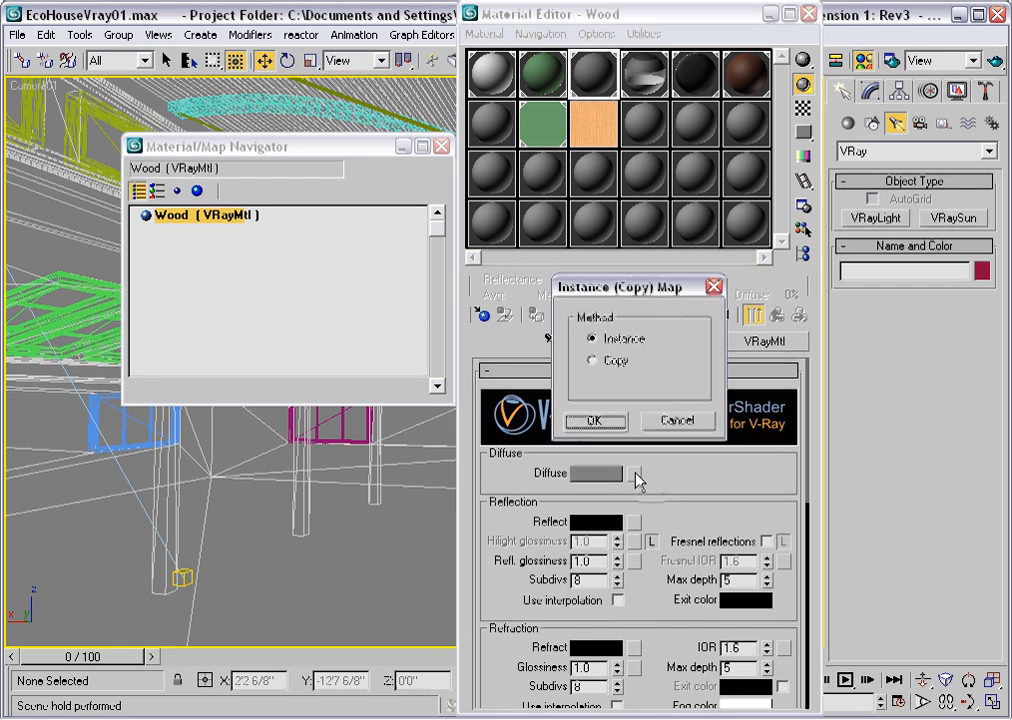
{"action": "key", "text": "Return"}
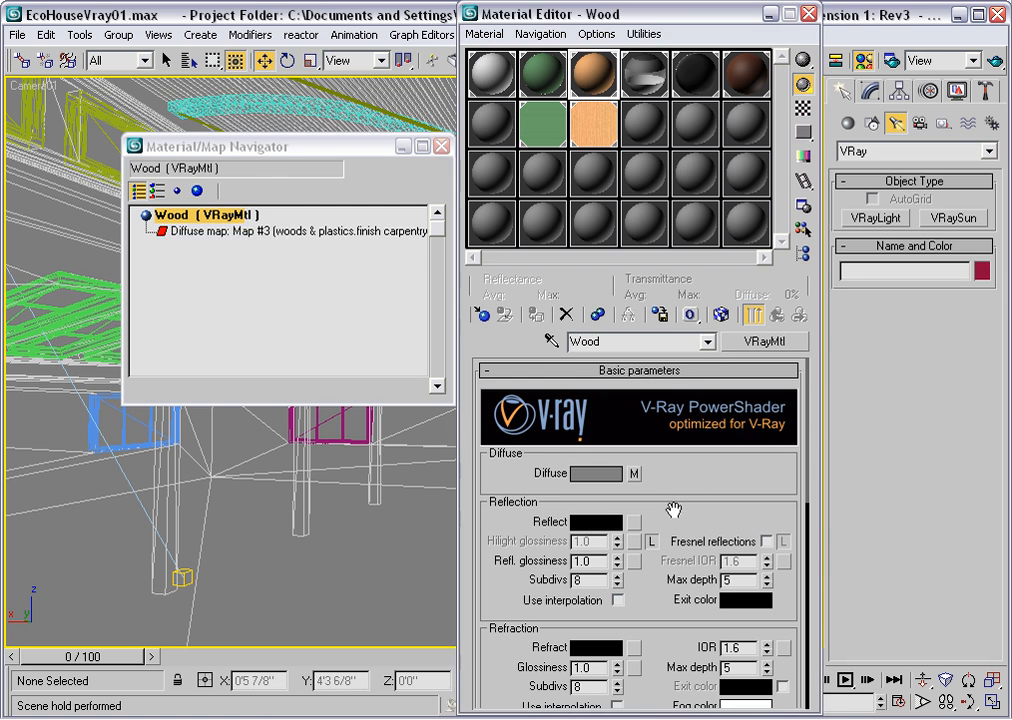
Set the Wood material's reflect color to RGB 29 and open an enlarged preview of its sample.
{"action": "left_click", "coordinate": [584, 522]}
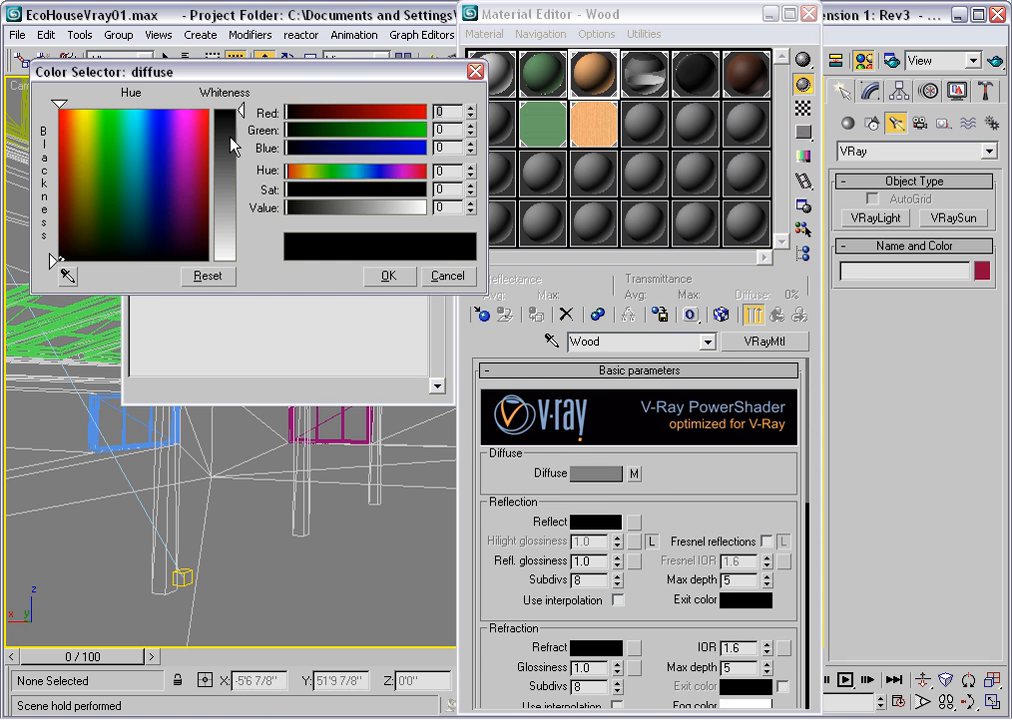
{"action": "left_click_drag", "start_coordinate": [242, 110], "coordinate": [242, 128]}
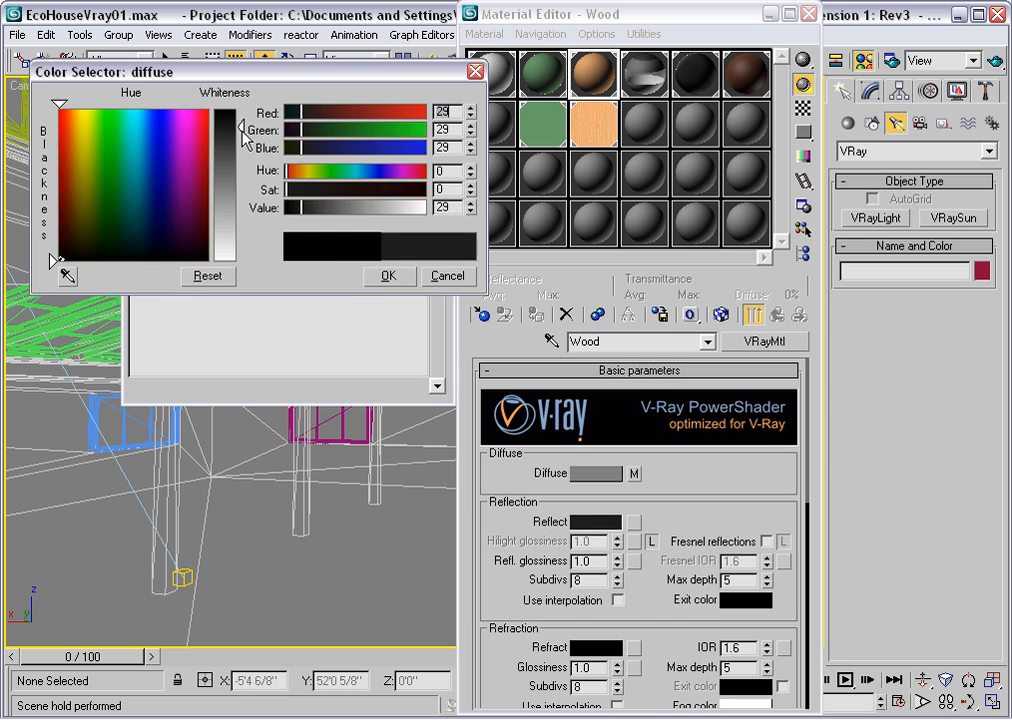
{"action": "left_click", "coordinate": [386, 276]}
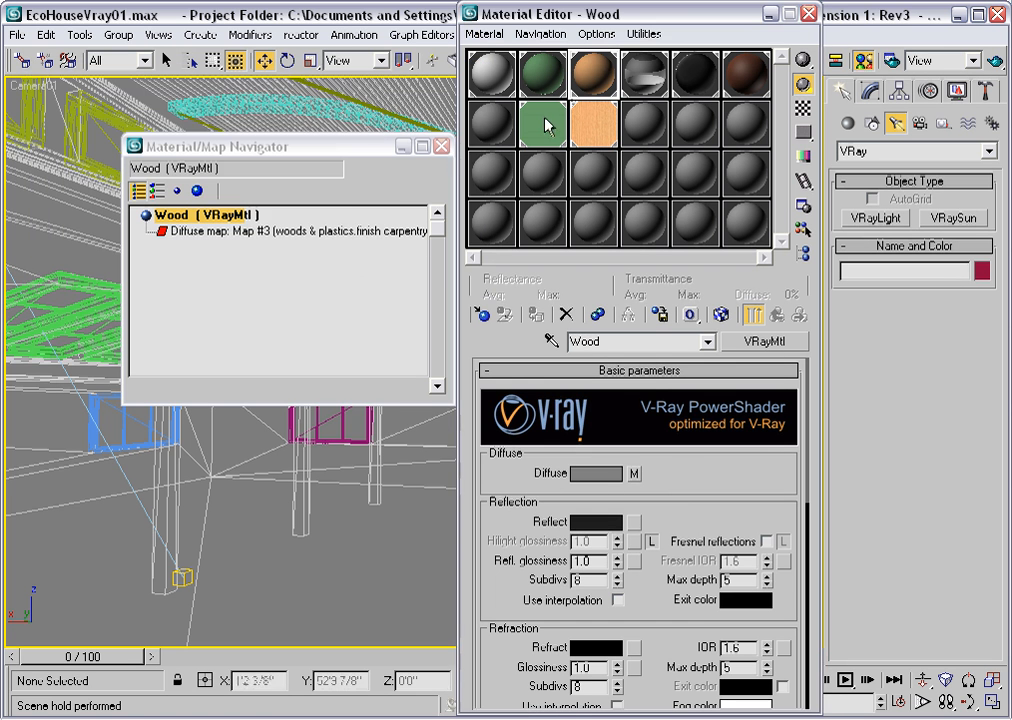
{"action": "double_click", "coordinate": [597, 88]}
{"action": "left_click_drag", "start_coordinate": [0, 65], "coordinate": [305, 104]}
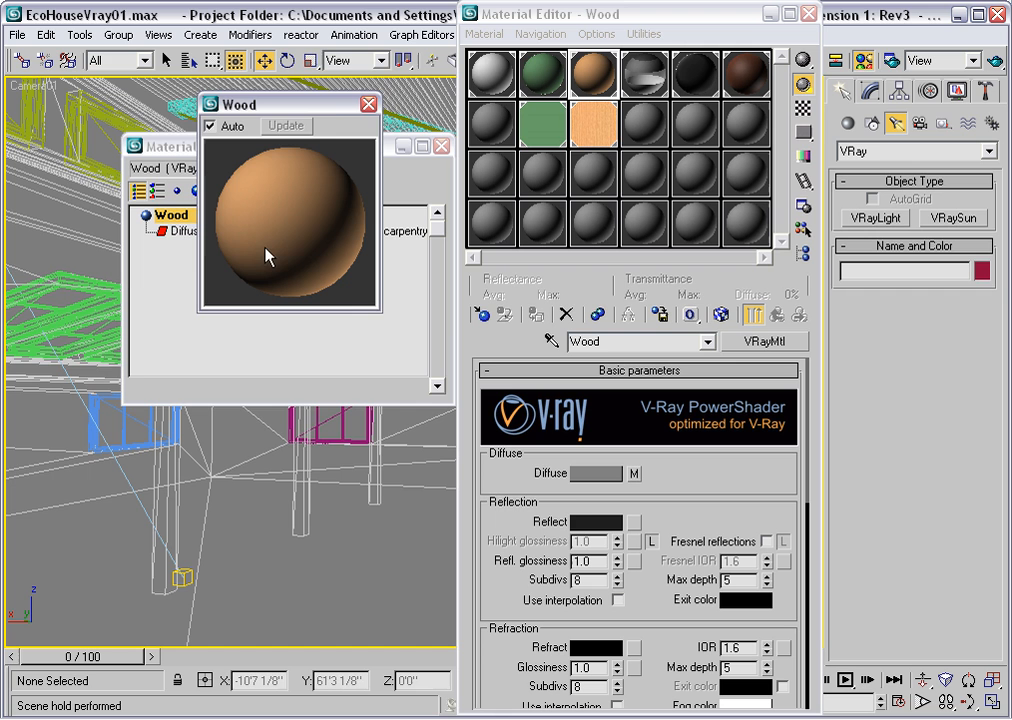
Set the Wood material's reflect color to RGB 39 and its reflection glossiness to 0.6.
{"action": "left_click_drag", "start_coordinate": [334, 106], "coordinate": [399, 320]}
{"action": "left_click", "coordinate": [596, 521]}
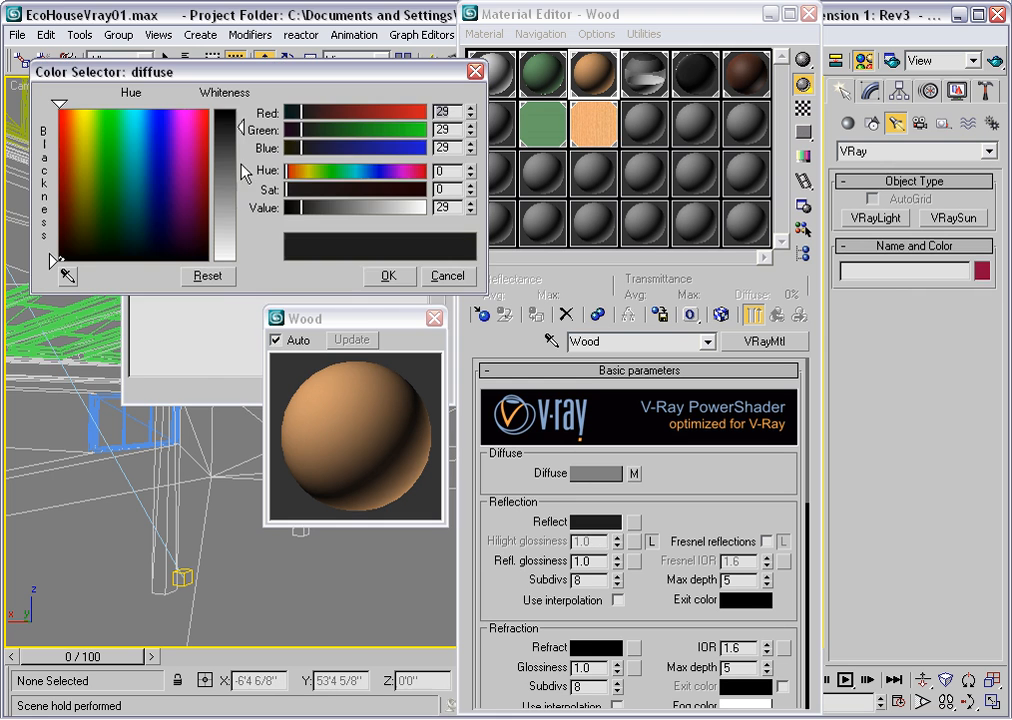
{"action": "left_click_drag", "start_coordinate": [235, 137], "coordinate": [236, 141]}
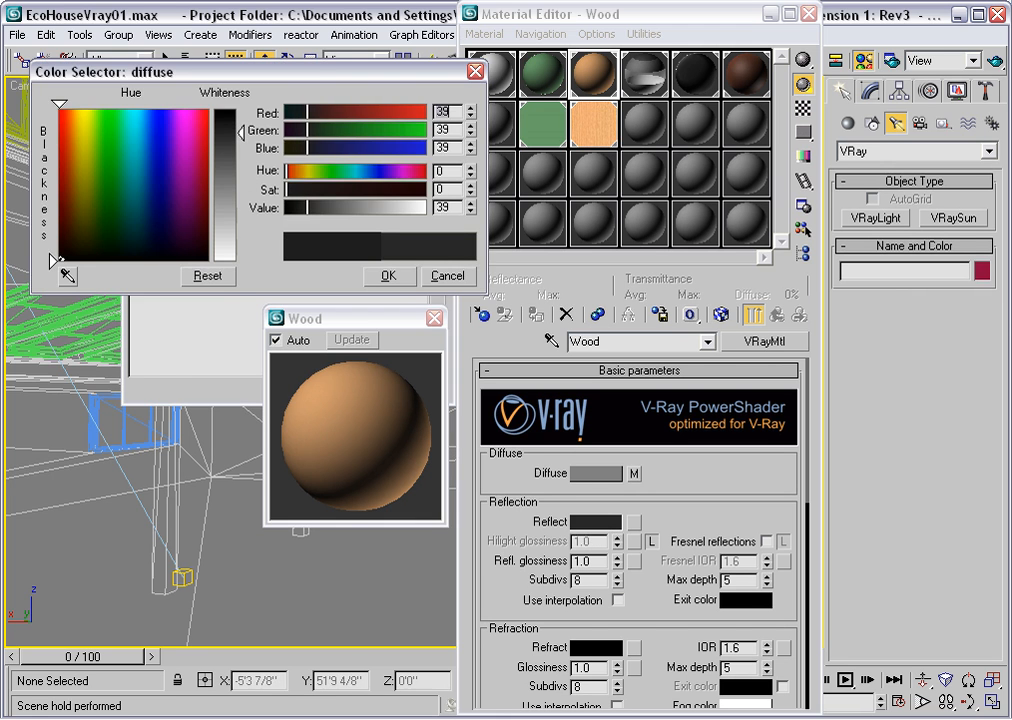
{"action": "left_click", "coordinate": [388, 277]}
{"action": "left_click_drag", "start_coordinate": [602, 562], "coordinate": [527, 562]}
{"action": "type", "text": ".5"}
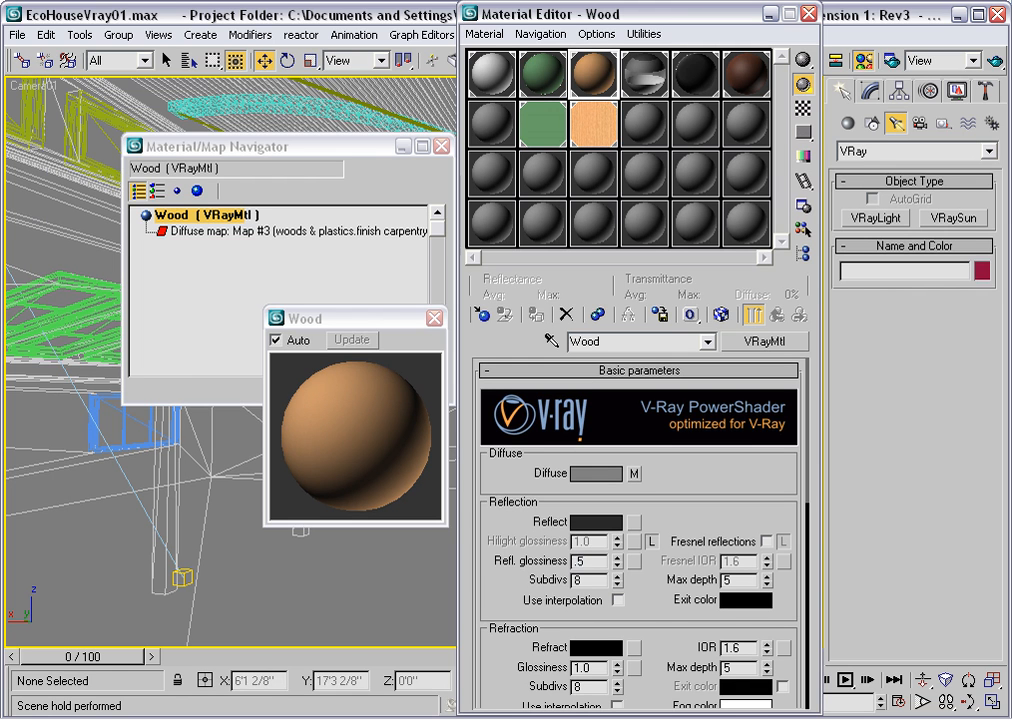
{"action": "key", "text": "Return"}
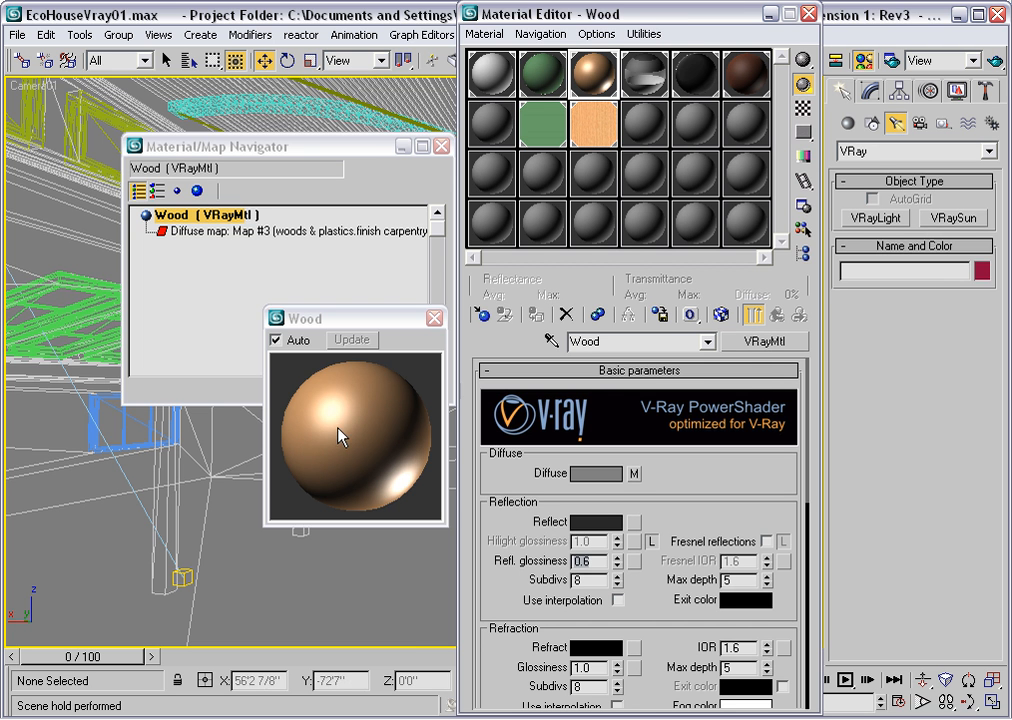
Set the Wood material's BRDF to Ward with an anisotropy of 0.3 and Z as the local axis.
{"action": "left_click", "coordinate": [617, 601]}
{"action": "left_click_drag", "start_coordinate": [645, 608], "coordinate": [580, 235]}
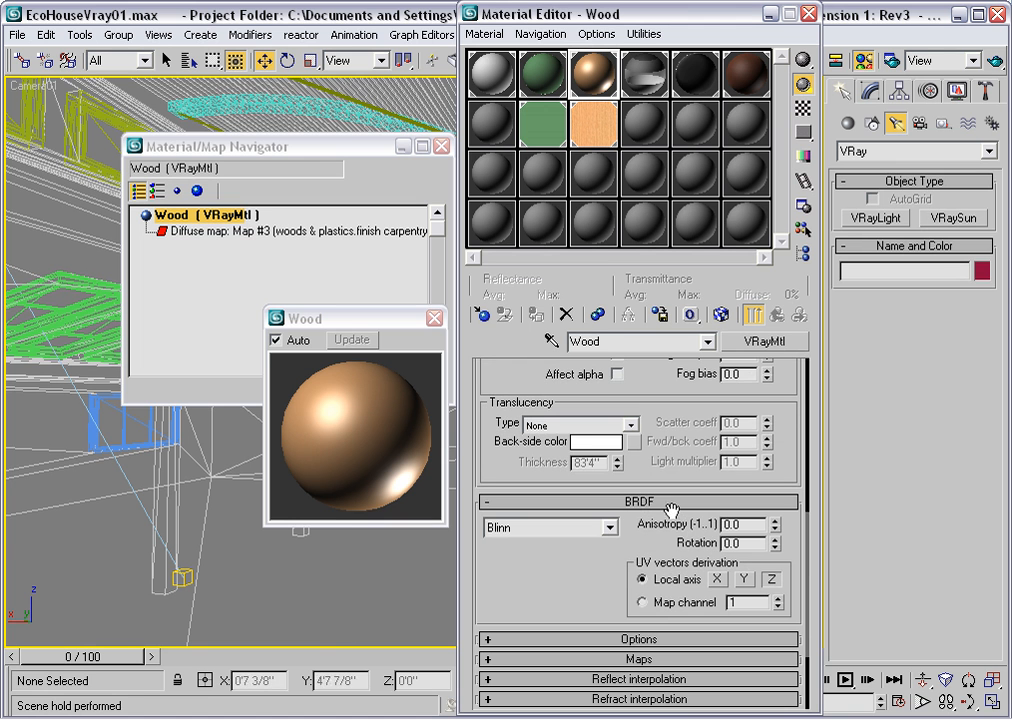
{"action": "left_click", "coordinate": [611, 529]}
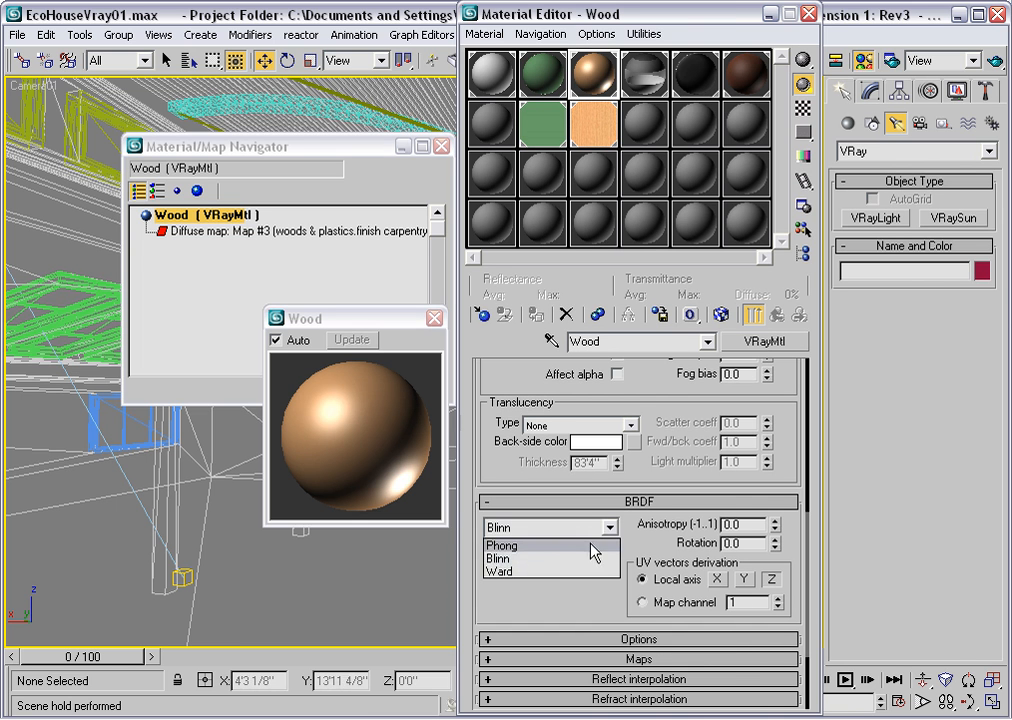
{"action": "left_click", "coordinate": [576, 572]}
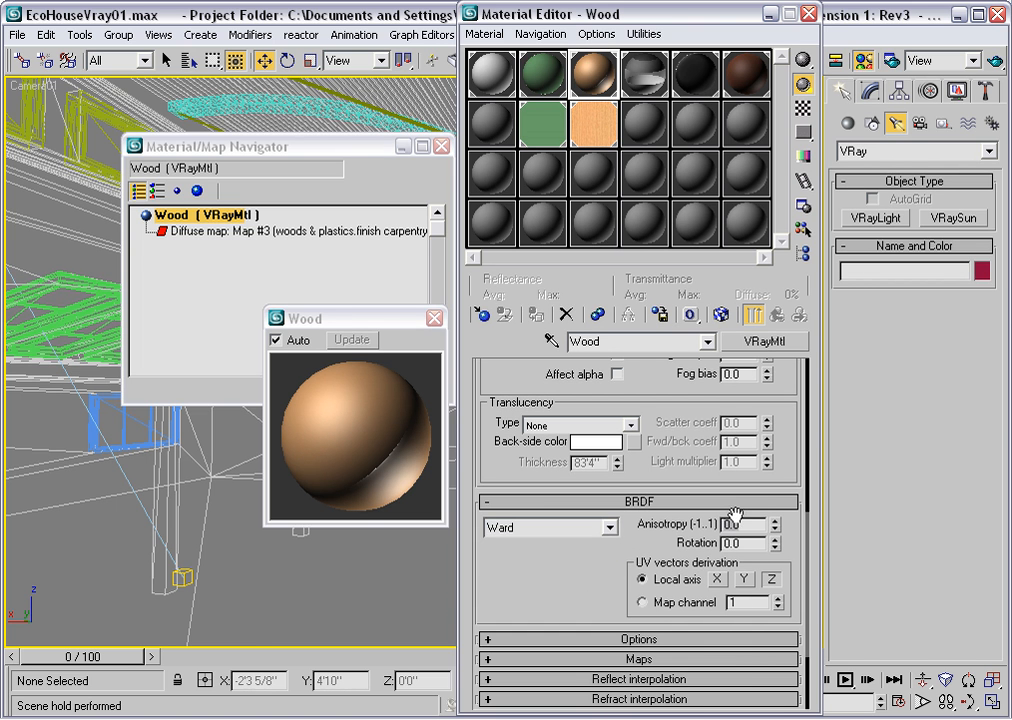
{"action": "left_click_drag", "start_coordinate": [737, 518], "coordinate": [580, 410]}
{"action": "type", "text": ".3"}
{"action": "key", "text": "Return"}
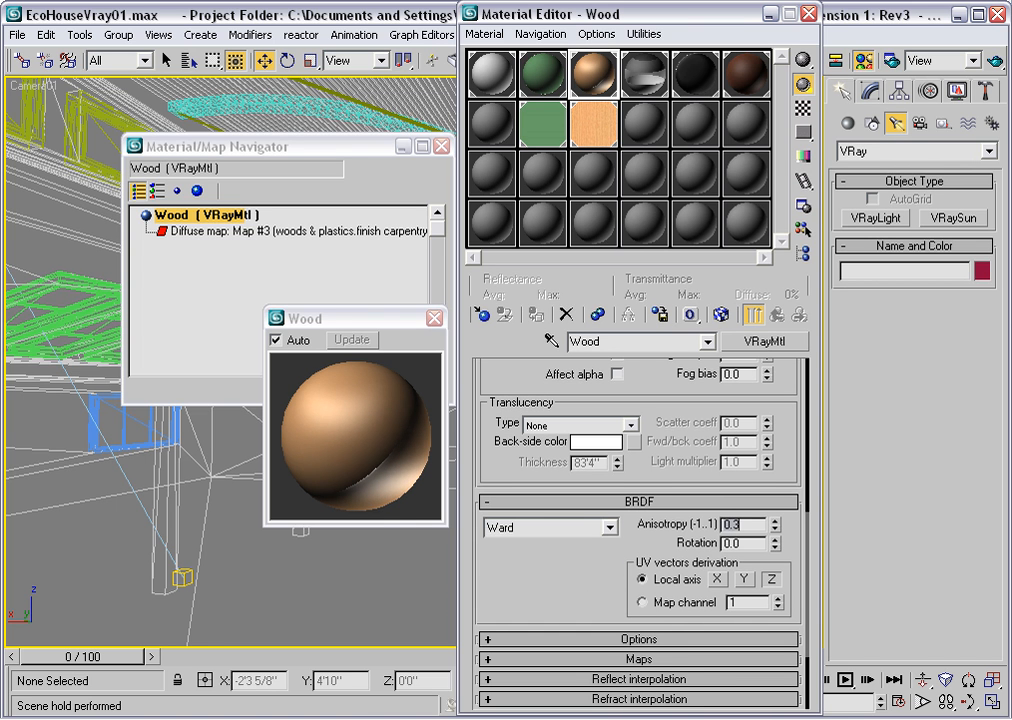
{"action": "left_click", "coordinate": [745, 579]}
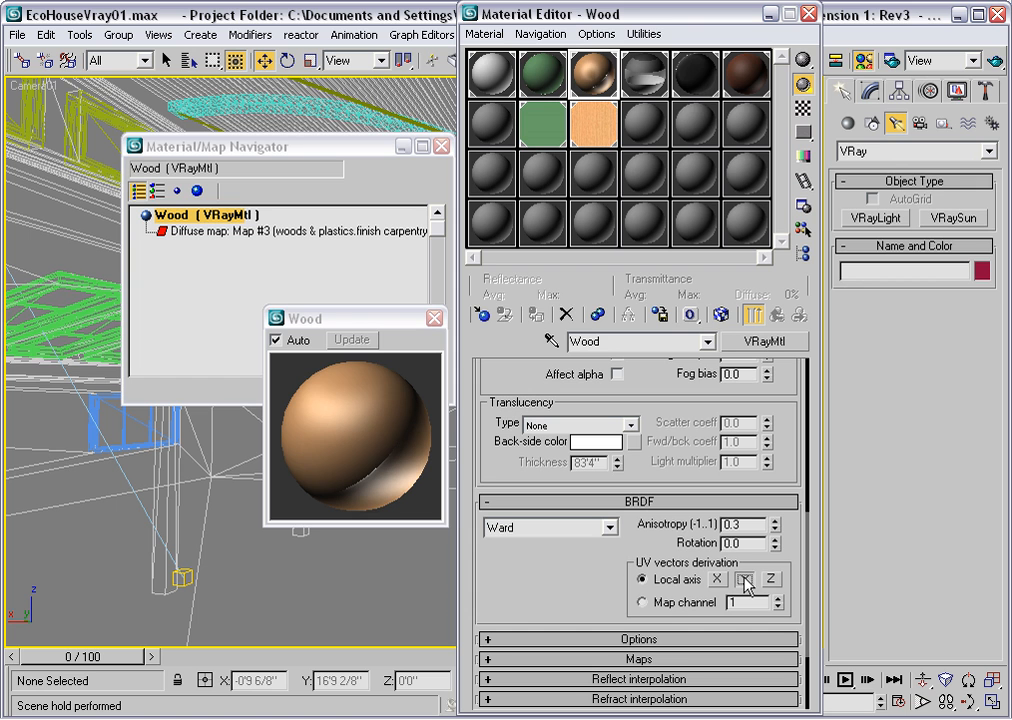
{"action": "left_click", "coordinate": [771, 578]}
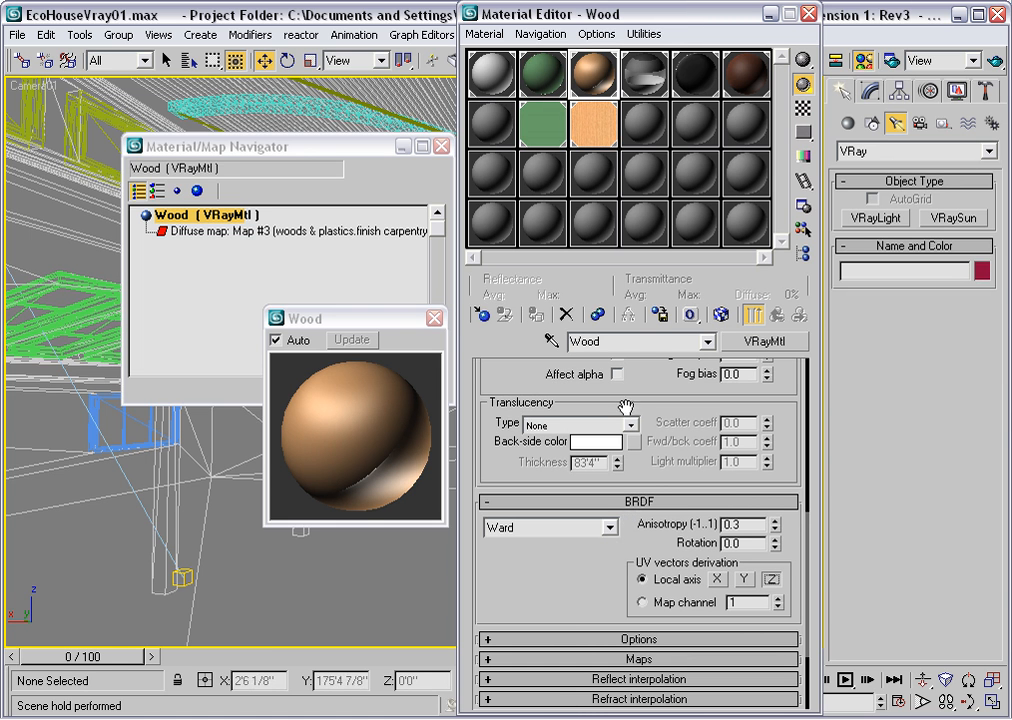
Set the opacity of the Window-Template material's Panels sub-material to 10.
{"action": "left_click", "coordinate": [644, 75]}
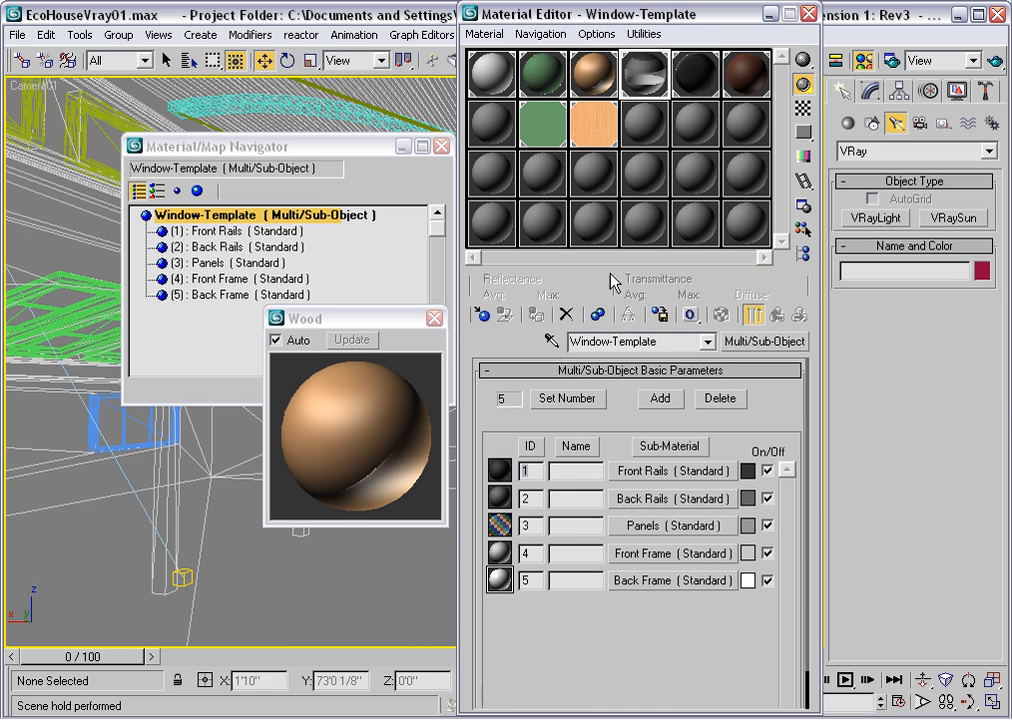
{"action": "left_click", "coordinate": [641, 526]}
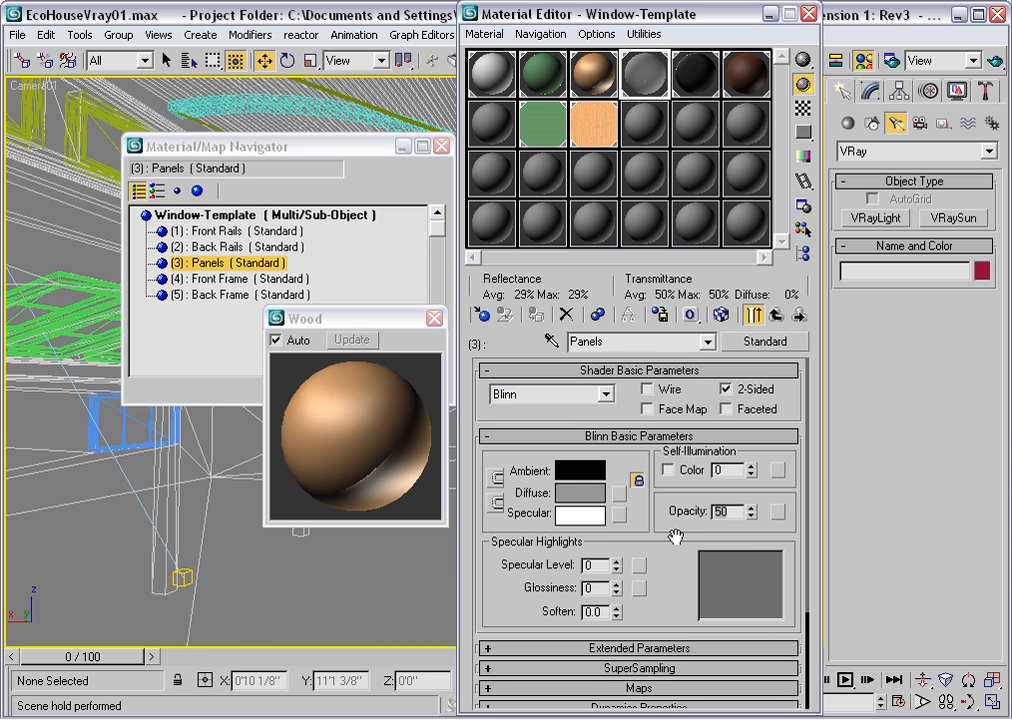
{"action": "type", "text": "10"}
{"action": "key", "text": "Return"}
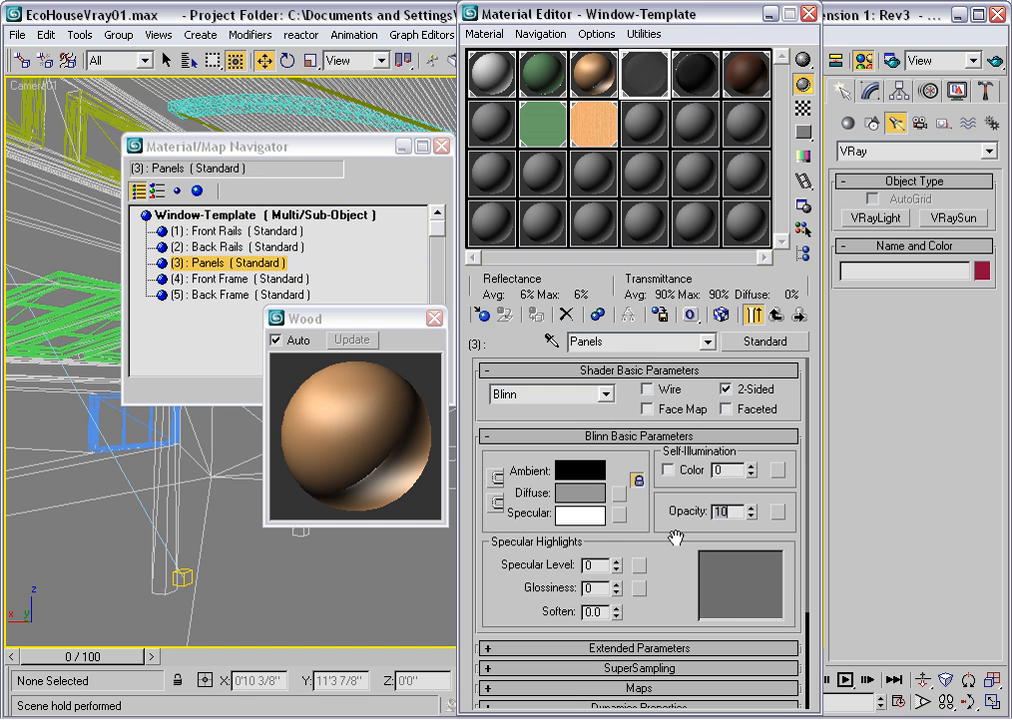
Set the Panels sub-material's specular level to 74 and glossiness to 42, show the sample background, and return to the parent material.
{"action": "left_click", "coordinate": [616, 563]}
{"action": "left_click_drag", "start_coordinate": [614, 565], "coordinate": [616, 492]}
{"action": "left_click_drag", "start_coordinate": [617, 588], "coordinate": [617, 545]}
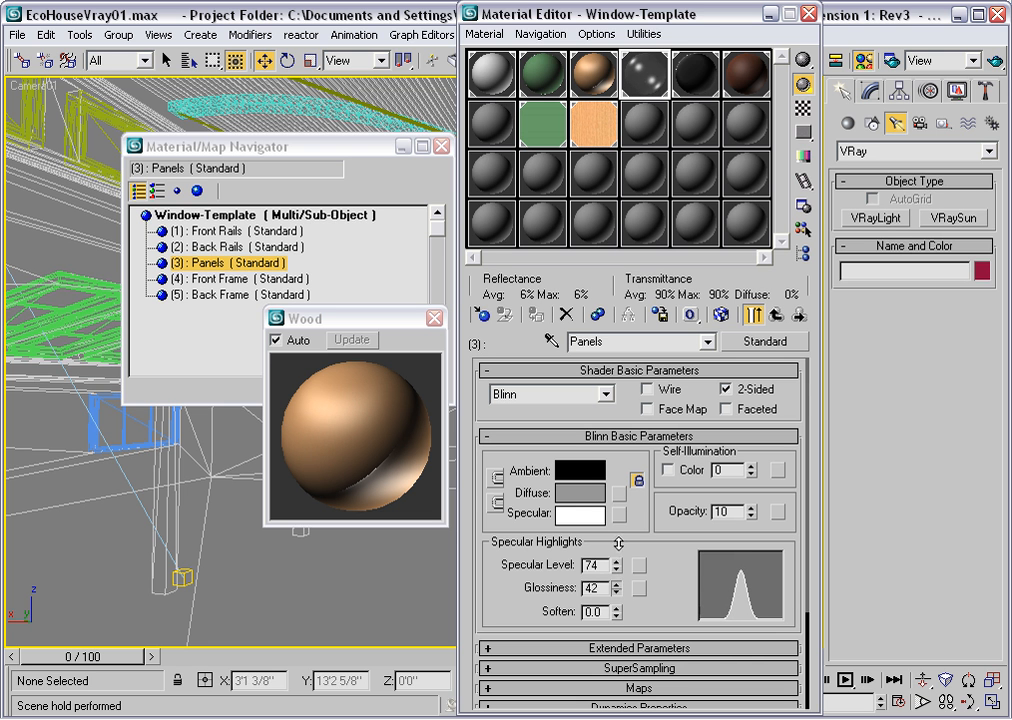
{"action": "left_click", "coordinate": [803, 107]}
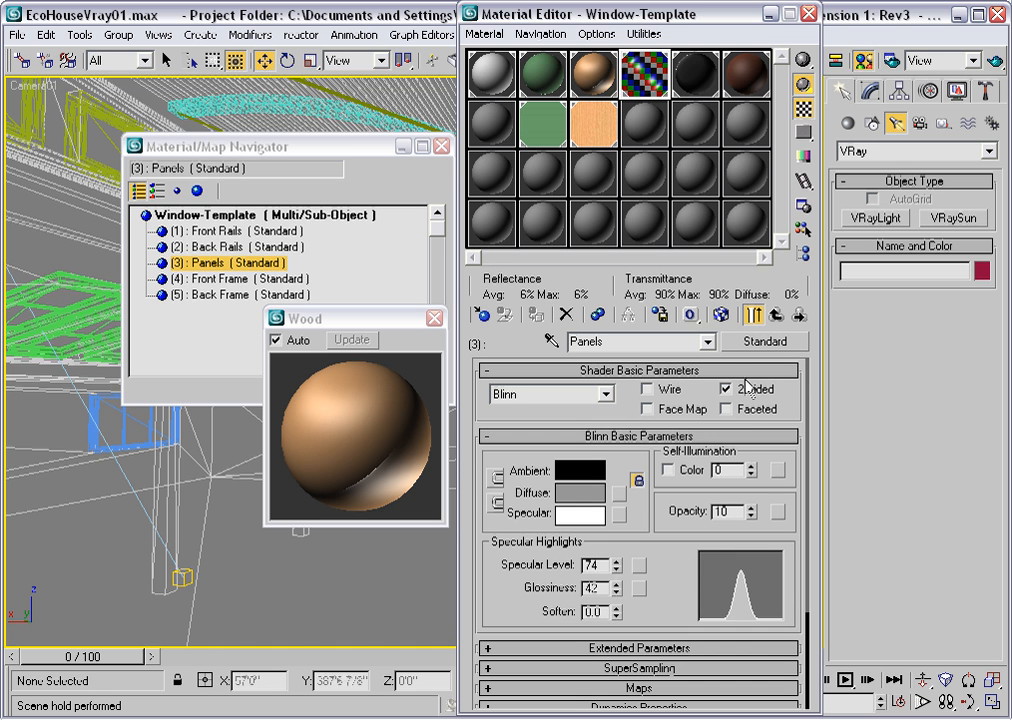
{"action": "left_click", "coordinate": [775, 316]}
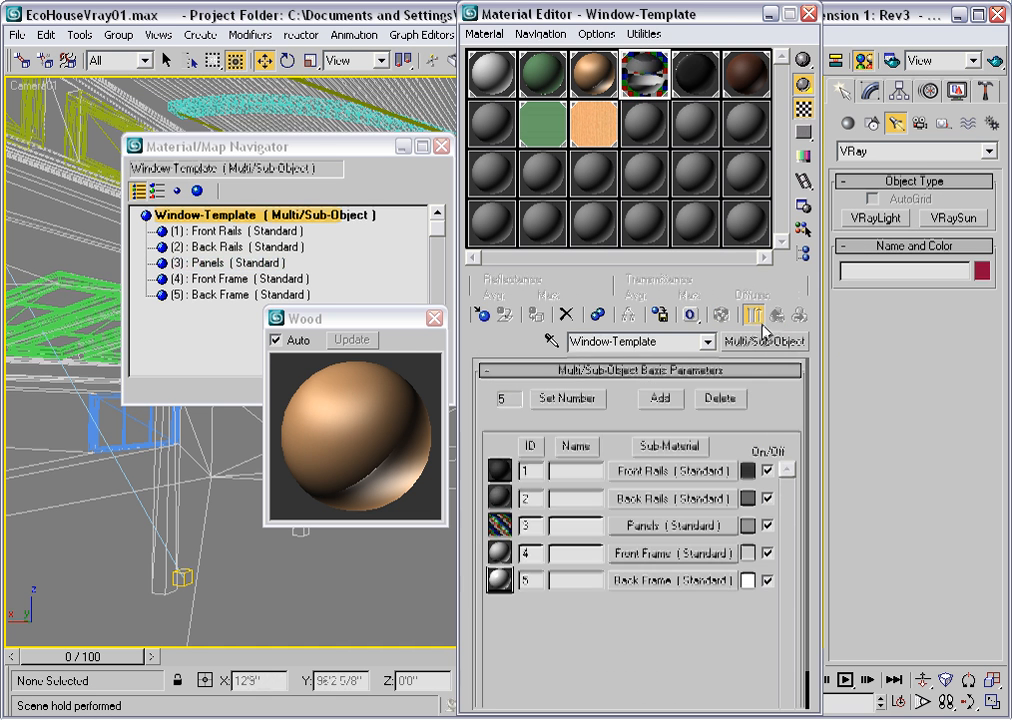
Convert the Cable material to VRayMtl and close the enlarged Wood preview.
{"action": "left_click", "coordinate": [690, 98]}
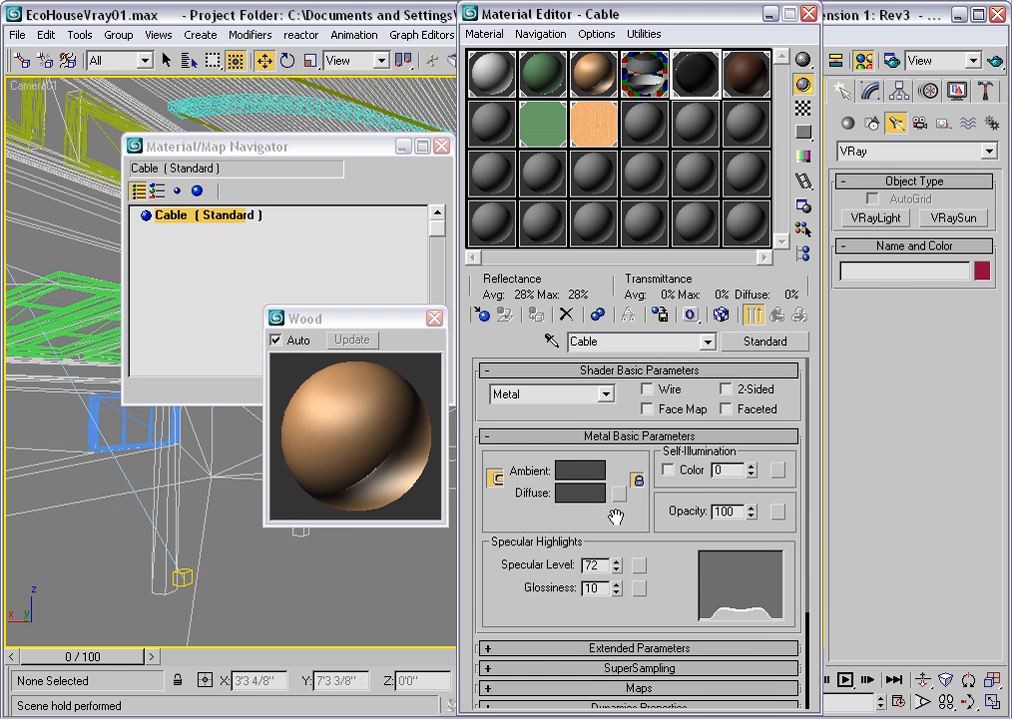
{"action": "left_click", "coordinate": [762, 344]}
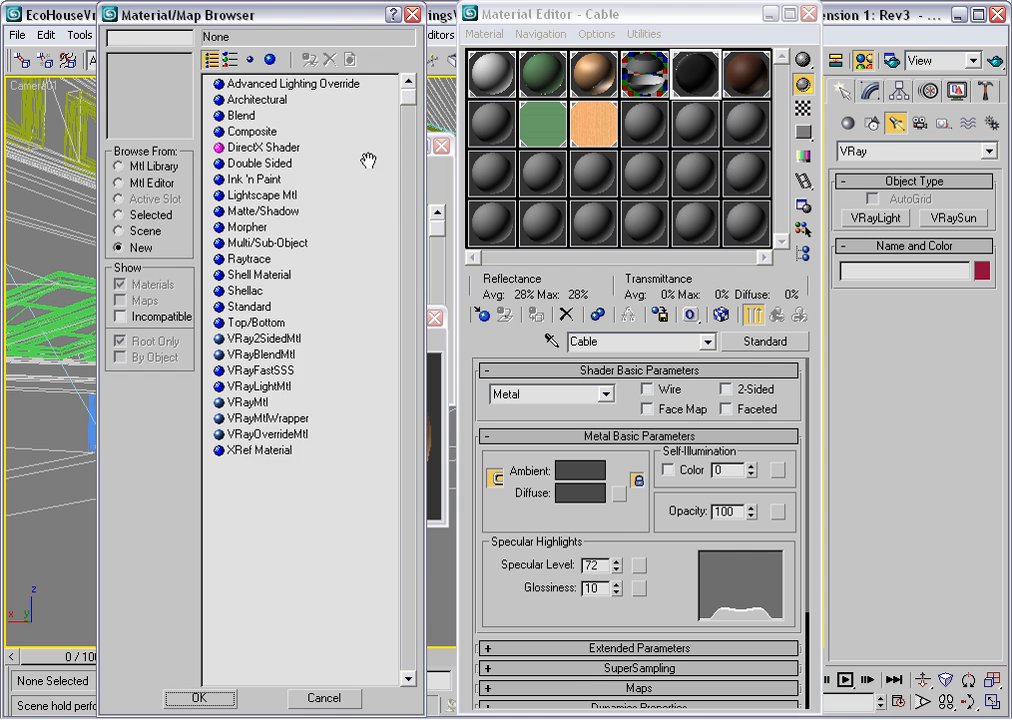
{"action": "double_click", "coordinate": [233, 402]}
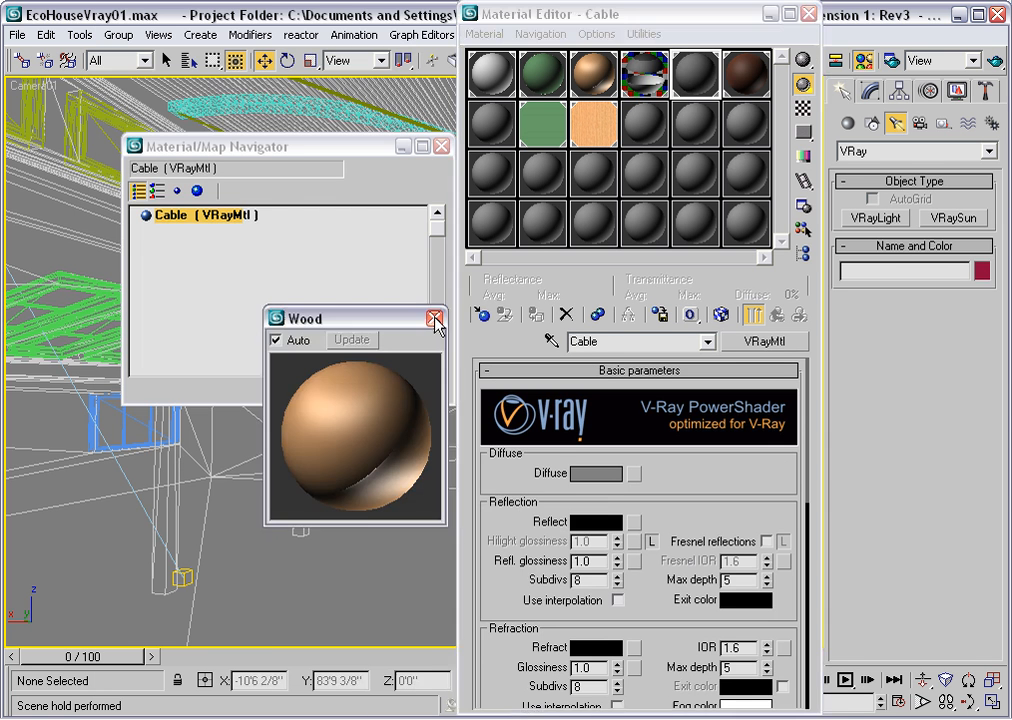
{"action": "left_click", "coordinate": [434, 318]}
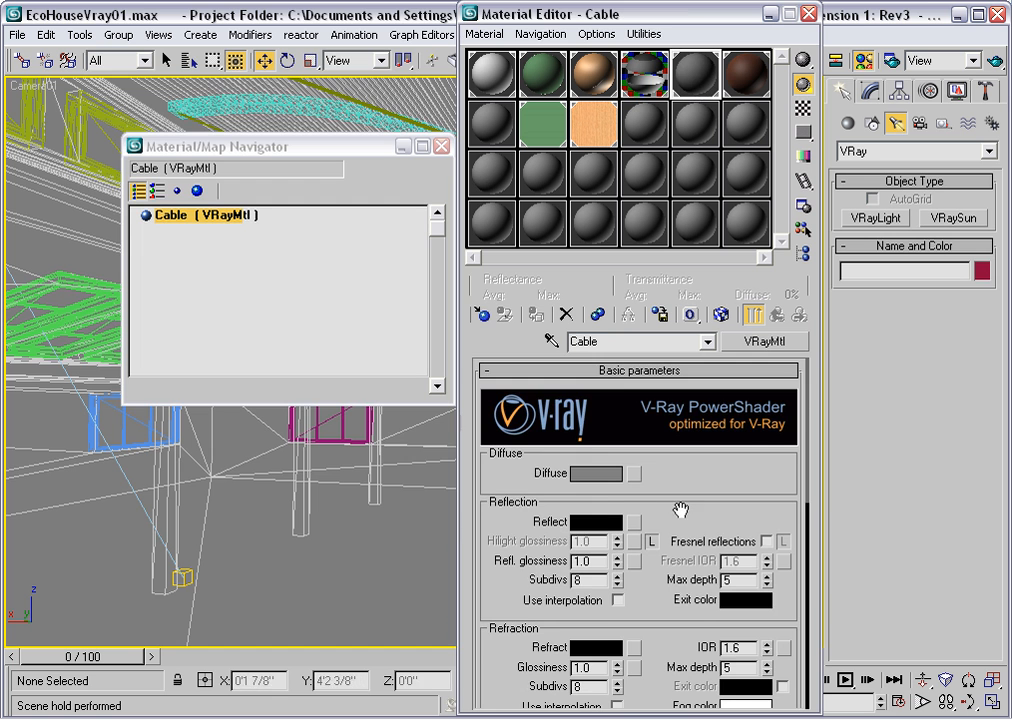
Set the Cable material's diffuse color to dark grey and show the checkered background behind its sample.
{"action": "left_click_drag", "start_coordinate": [680, 509], "coordinate": [669, 470]}
{"action": "left_click", "coordinate": [596, 438]}
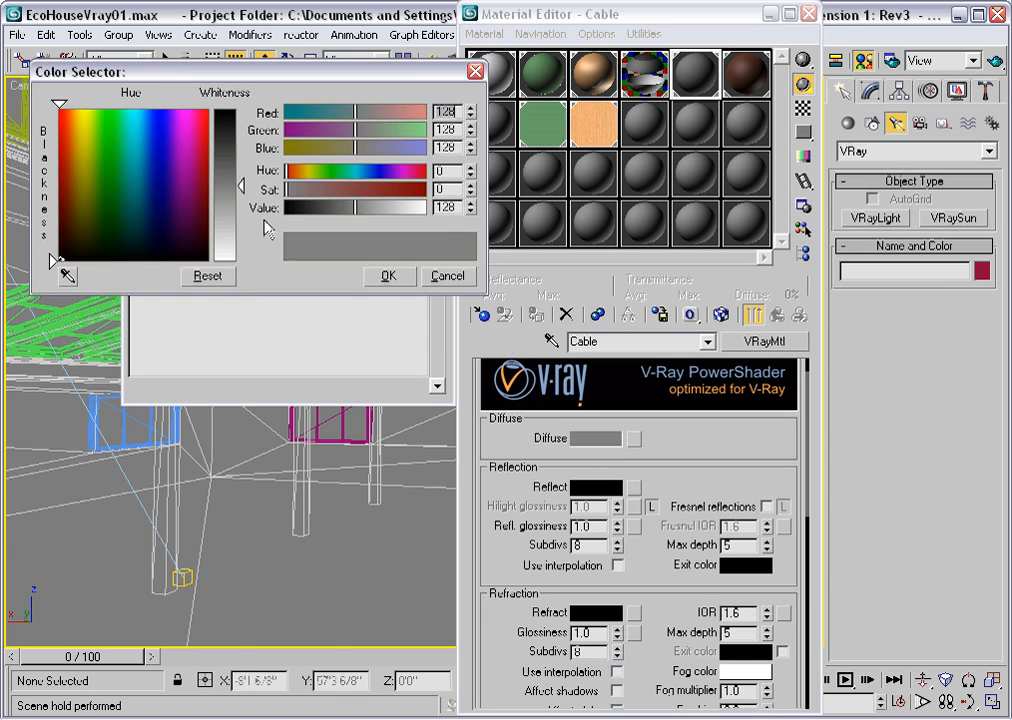
{"action": "left_click_drag", "start_coordinate": [247, 170], "coordinate": [250, 215]}
{"action": "left_click", "coordinate": [388, 276]}
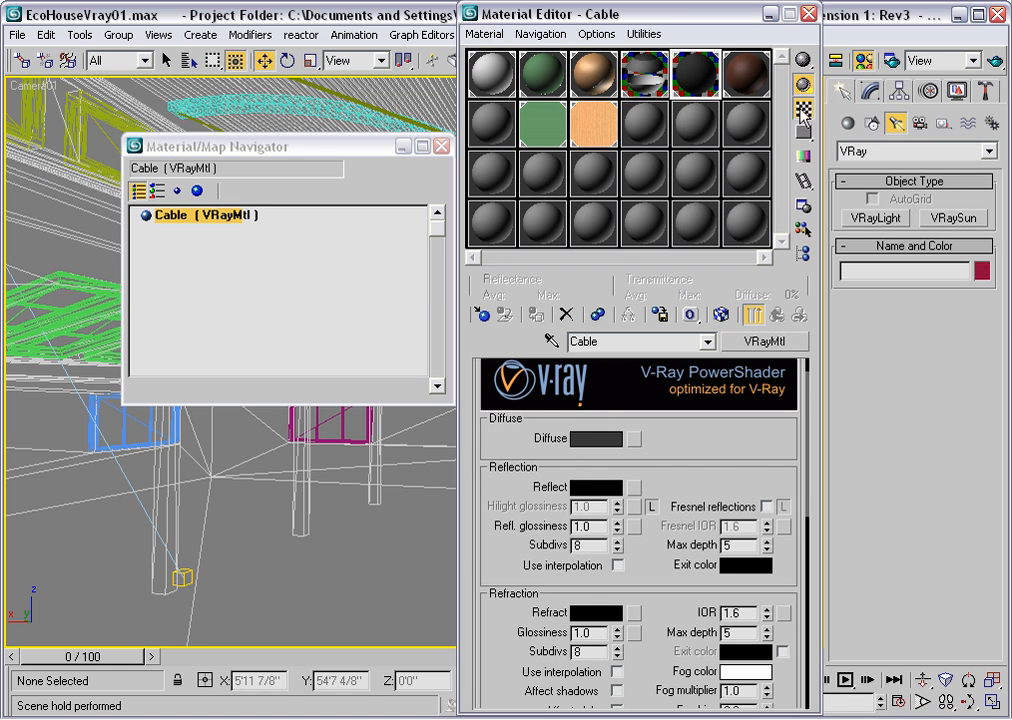
Try refract colors of RGB 195 and 225 on the Cable material, and restore the refract color to black.
{"action": "left_click_drag", "start_coordinate": [555, 590], "coordinate": [557, 515]}
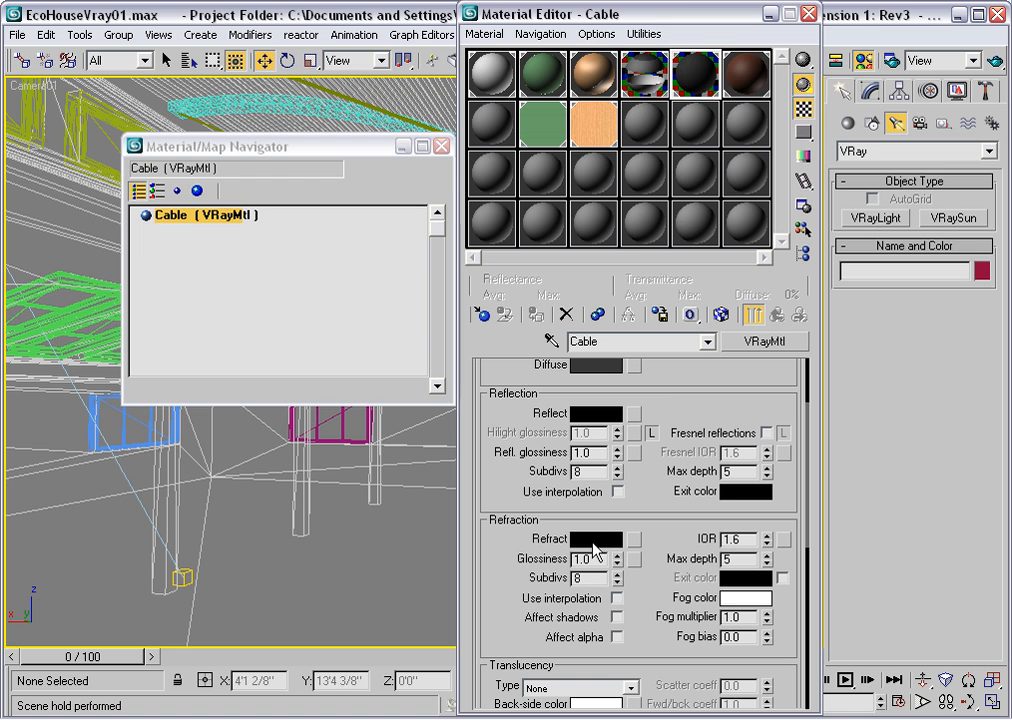
{"action": "left_click", "coordinate": [596, 540]}
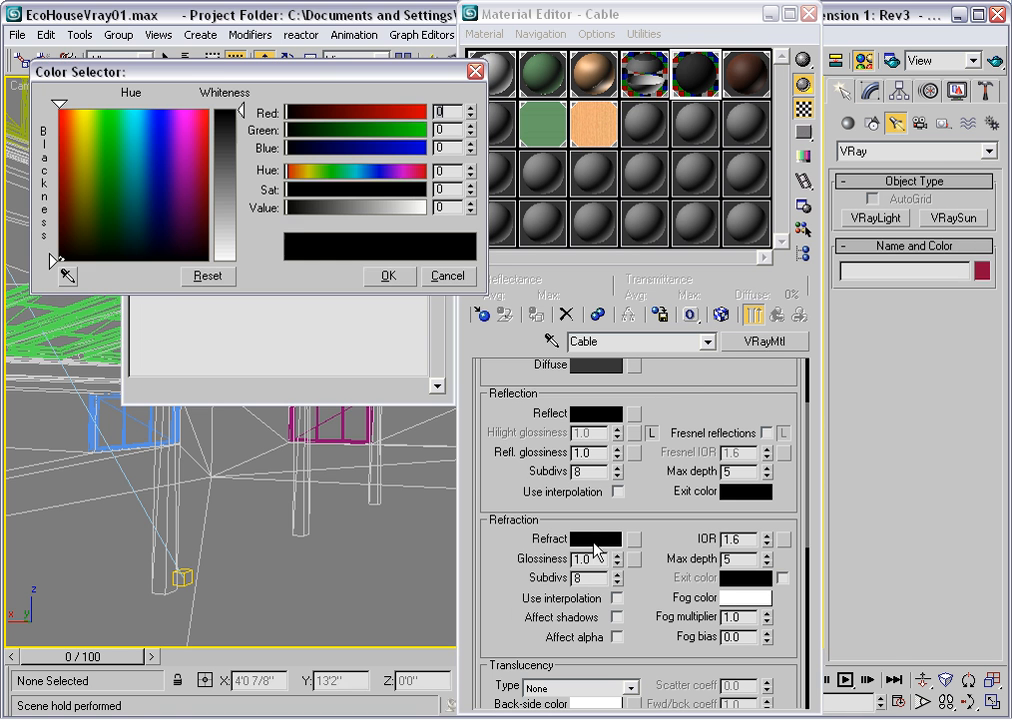
{"action": "left_click", "coordinate": [238, 226]}
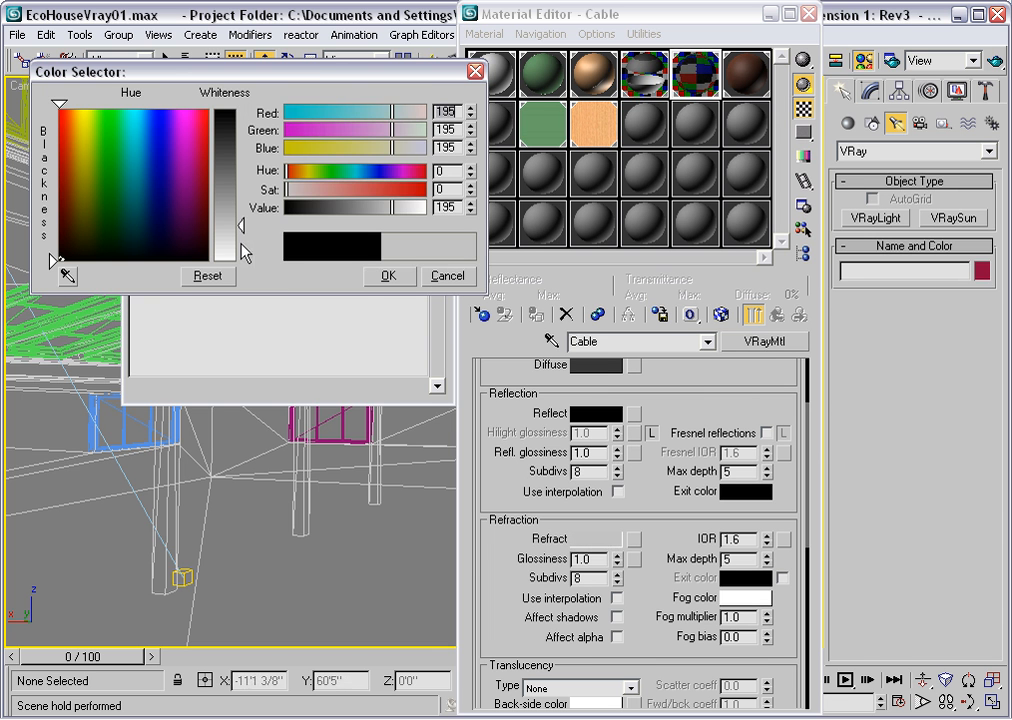
{"action": "left_click", "coordinate": [238, 243]}
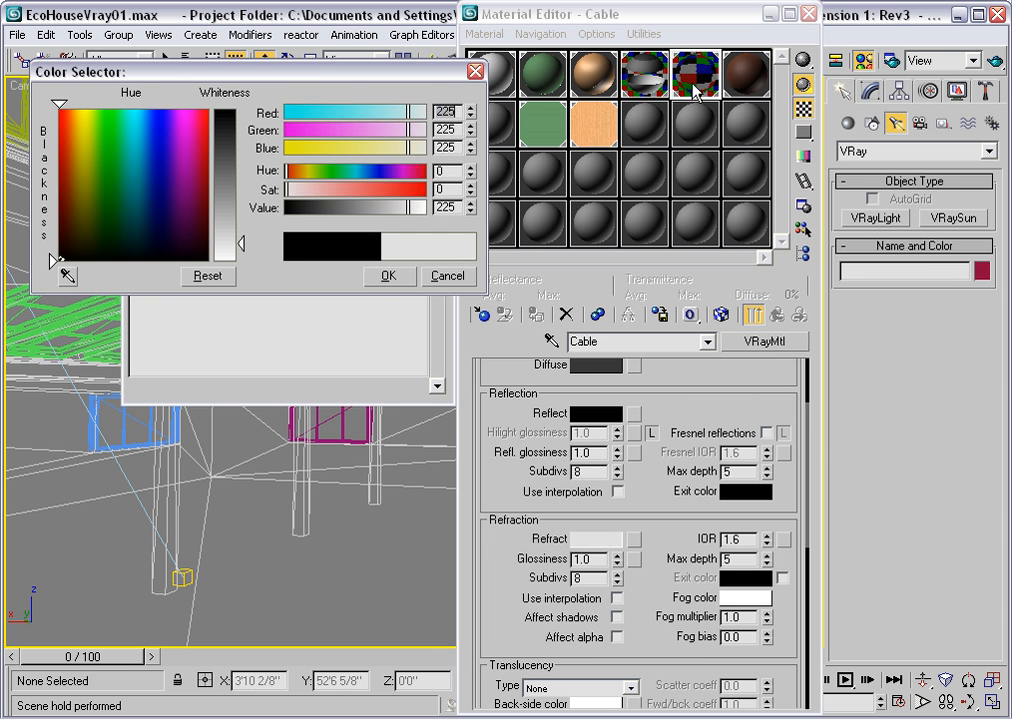
{"action": "left_click", "coordinate": [242, 112]}
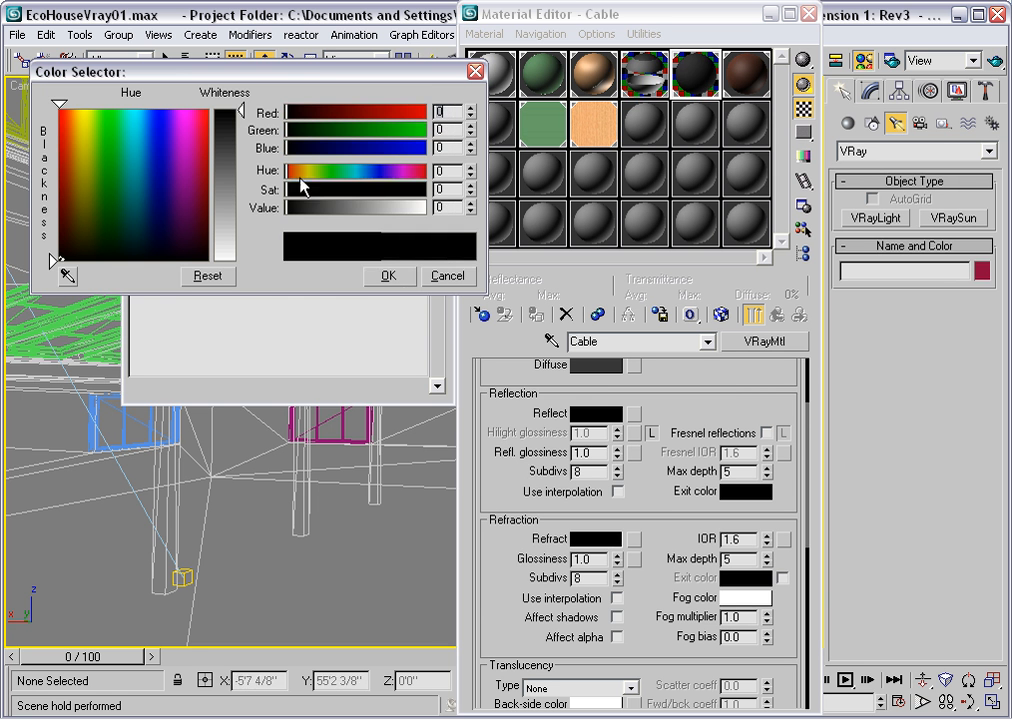
{"action": "left_click", "coordinate": [404, 285]}
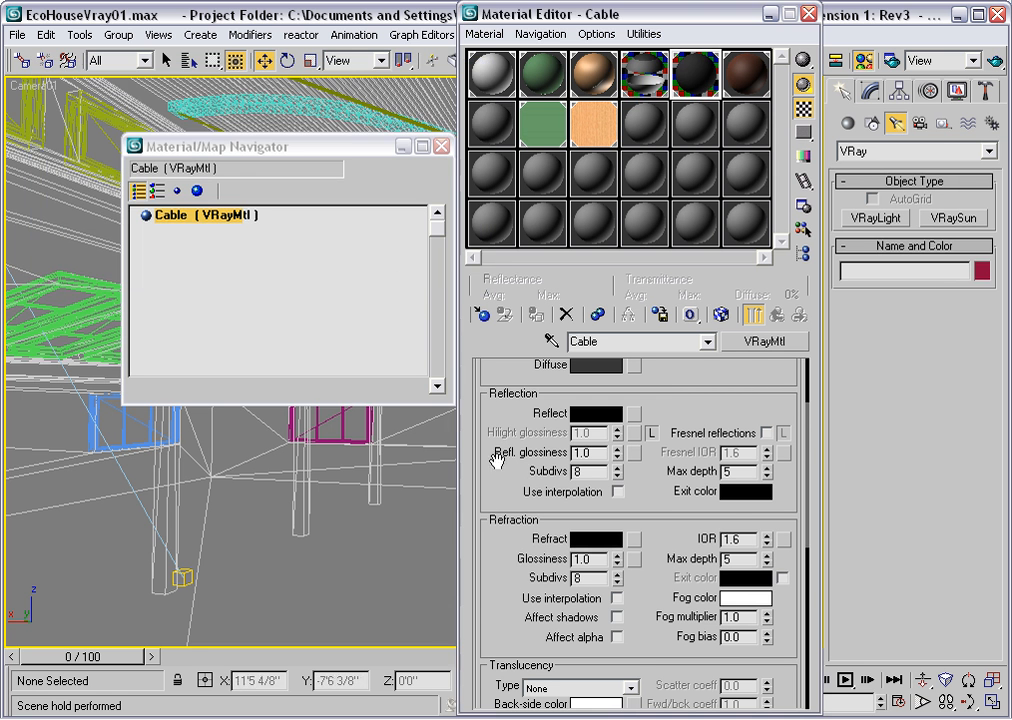
Examine the translucency type options of the Cable material without changing the type.
{"action": "scroll", "coordinate": [500, 568], "scroll_direction": "down", "scroll_amount": 1}
{"action": "left_click_drag", "start_coordinate": [500, 568], "coordinate": [499, 487]}
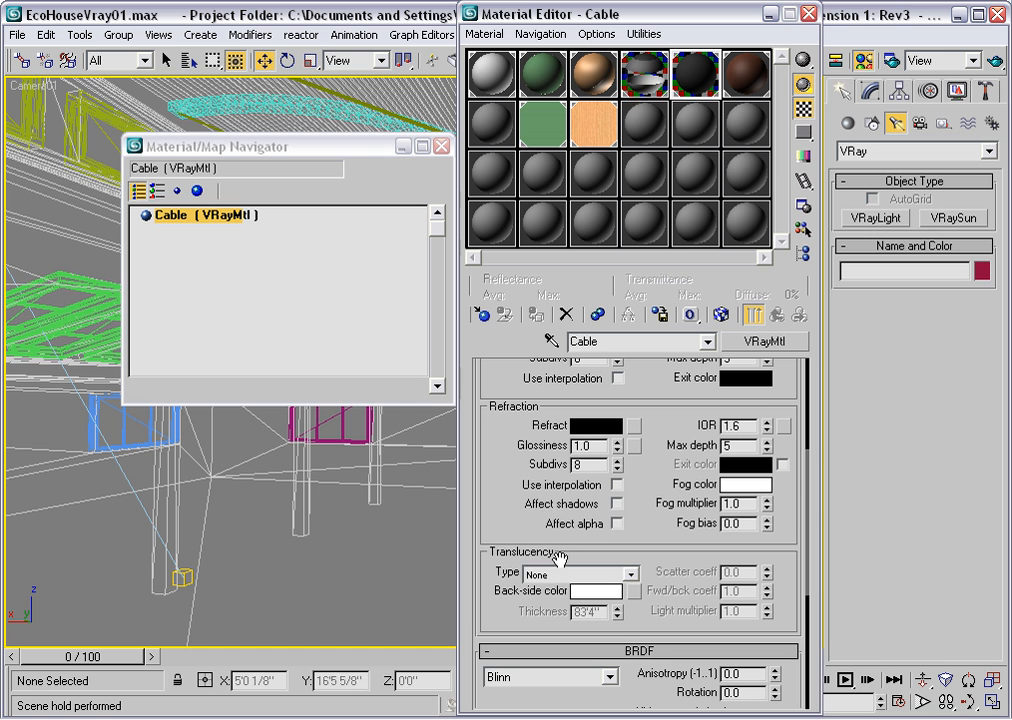
{"action": "left_click", "coordinate": [631, 575]}
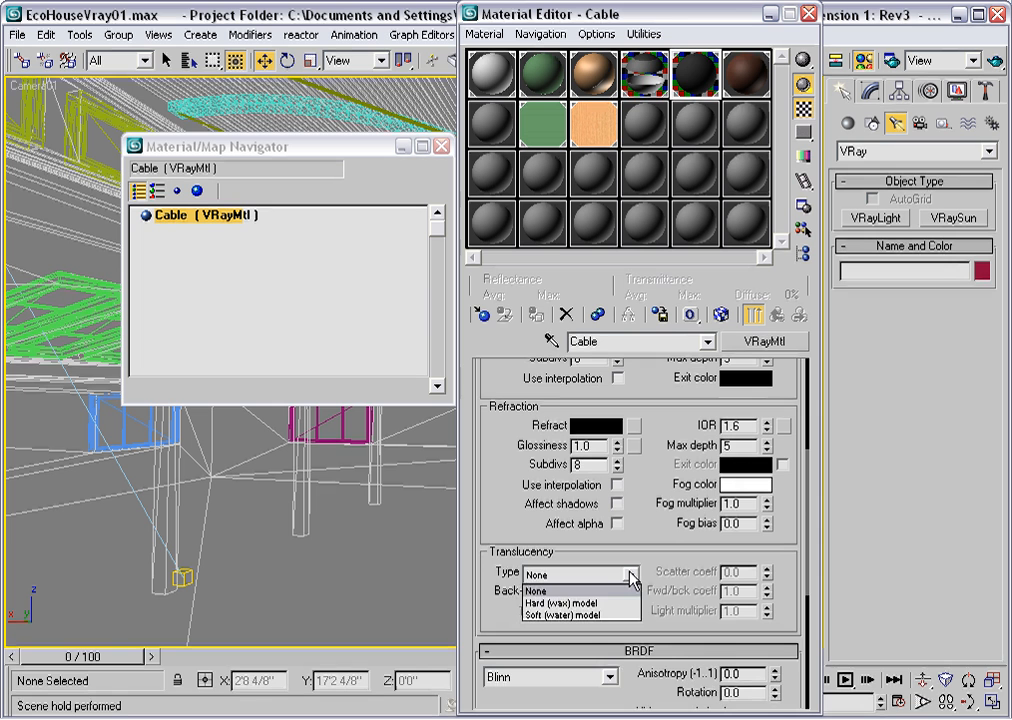
{"action": "left_click", "coordinate": [631, 575]}
Copy the Floor material's red slate bitmap to the empty sample slot directly below it.
{"action": "left_click", "coordinate": [746, 86]}
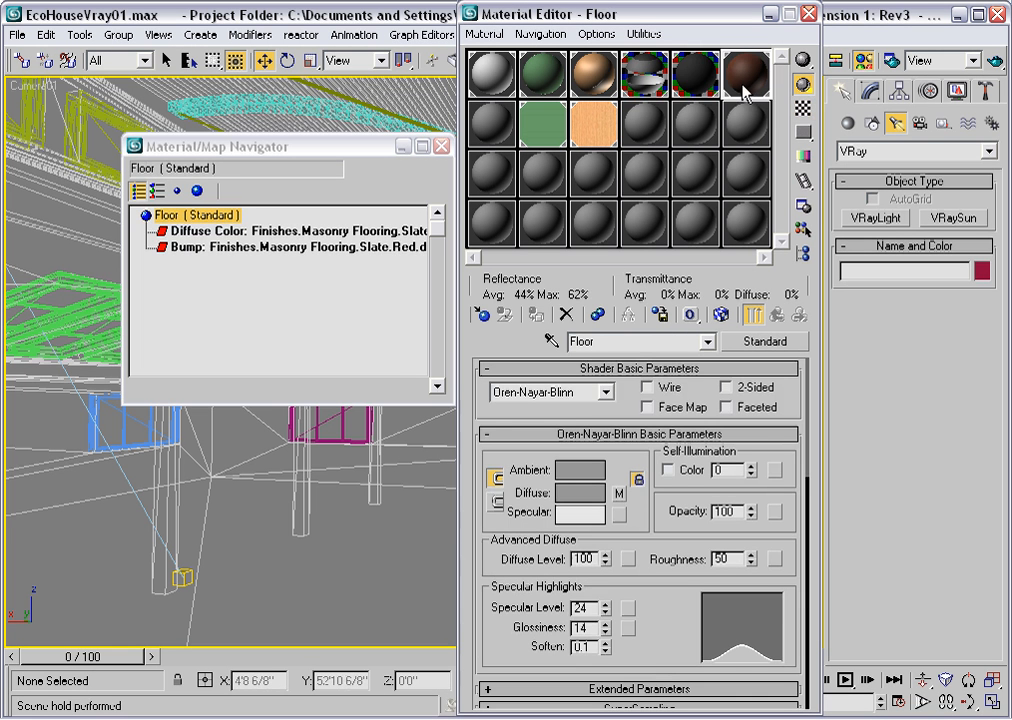
{"action": "left_click_drag", "start_coordinate": [190, 243], "coordinate": [745, 120]}
{"action": "left_click", "coordinate": [594, 420]}
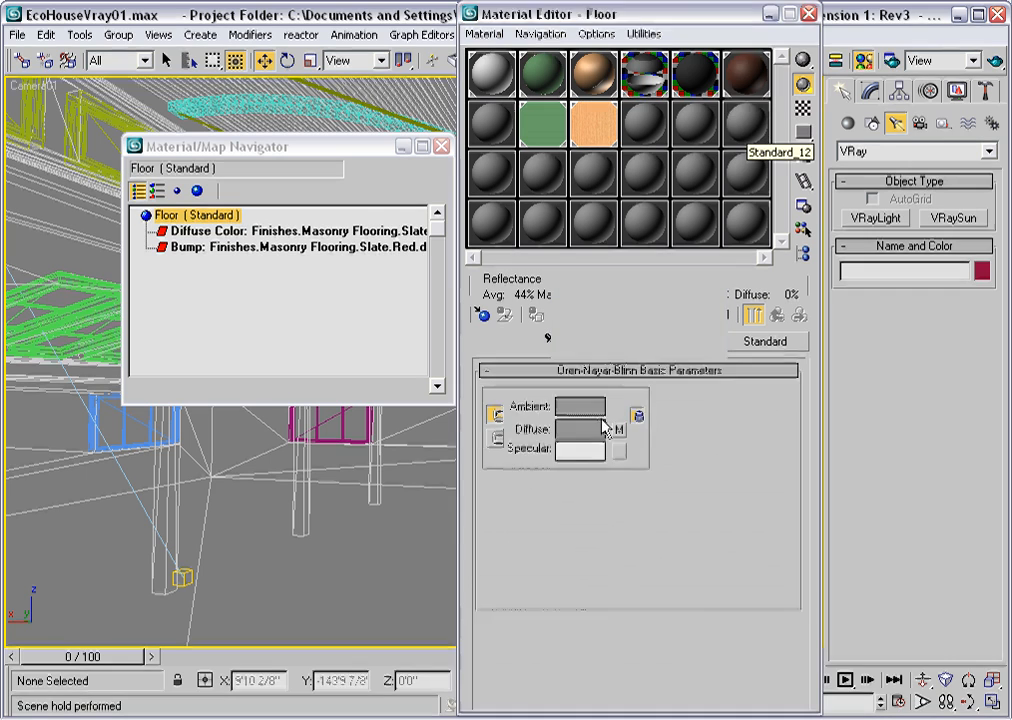
Convert the Floor material from Standard to VRayMtl.
{"action": "left_click", "coordinate": [745, 72]}
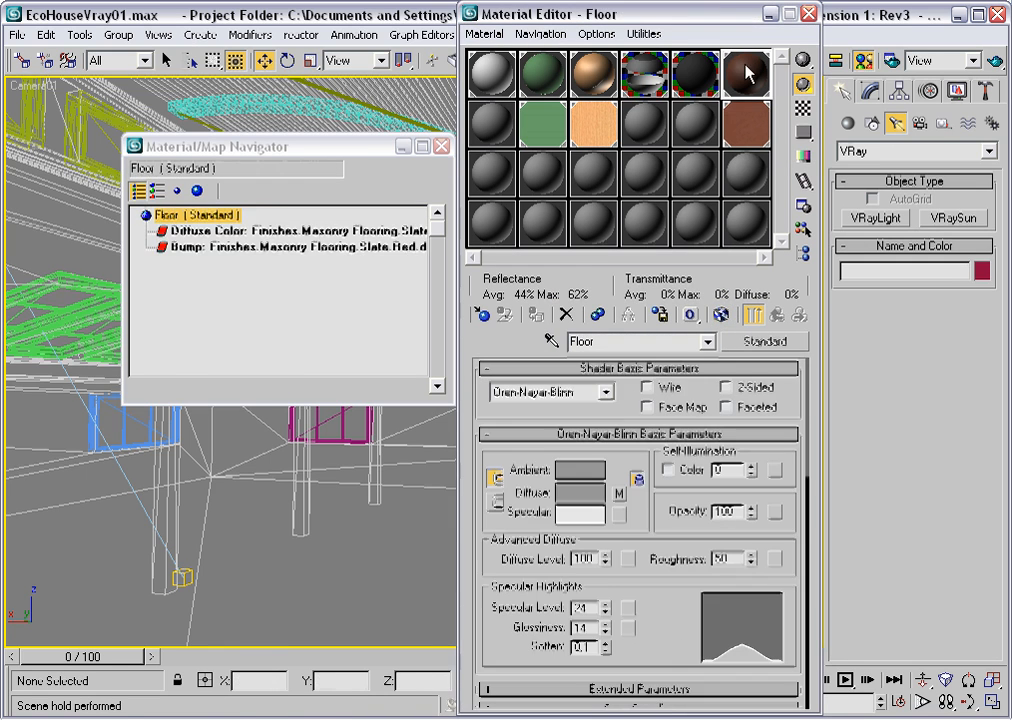
{"action": "left_click", "coordinate": [740, 342]}
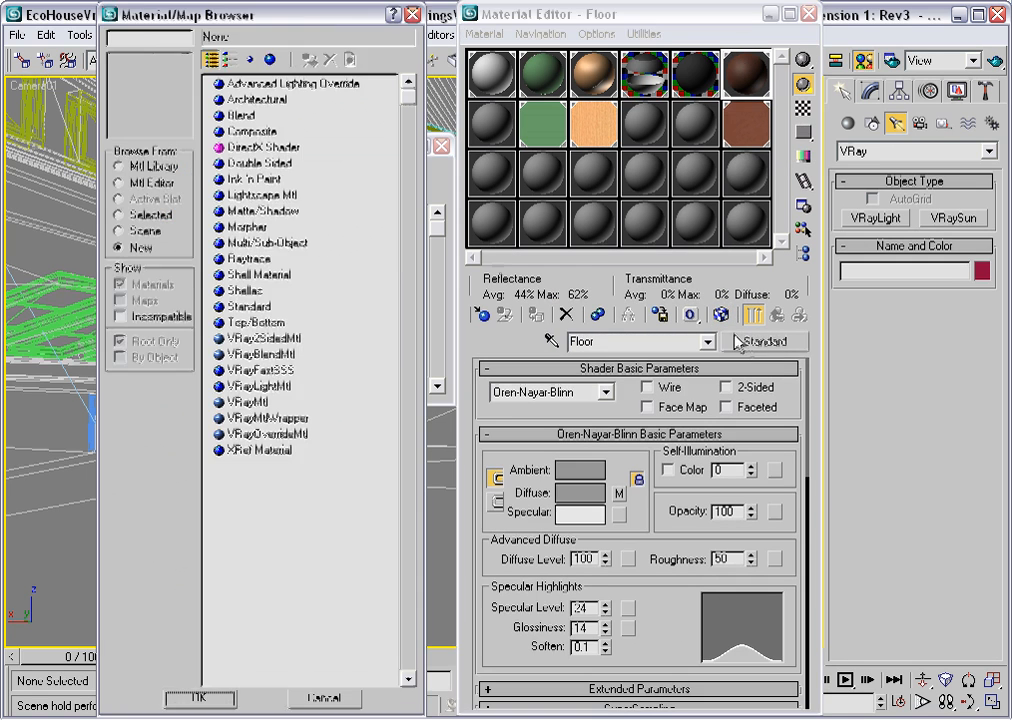
{"action": "double_click", "coordinate": [240, 402]}
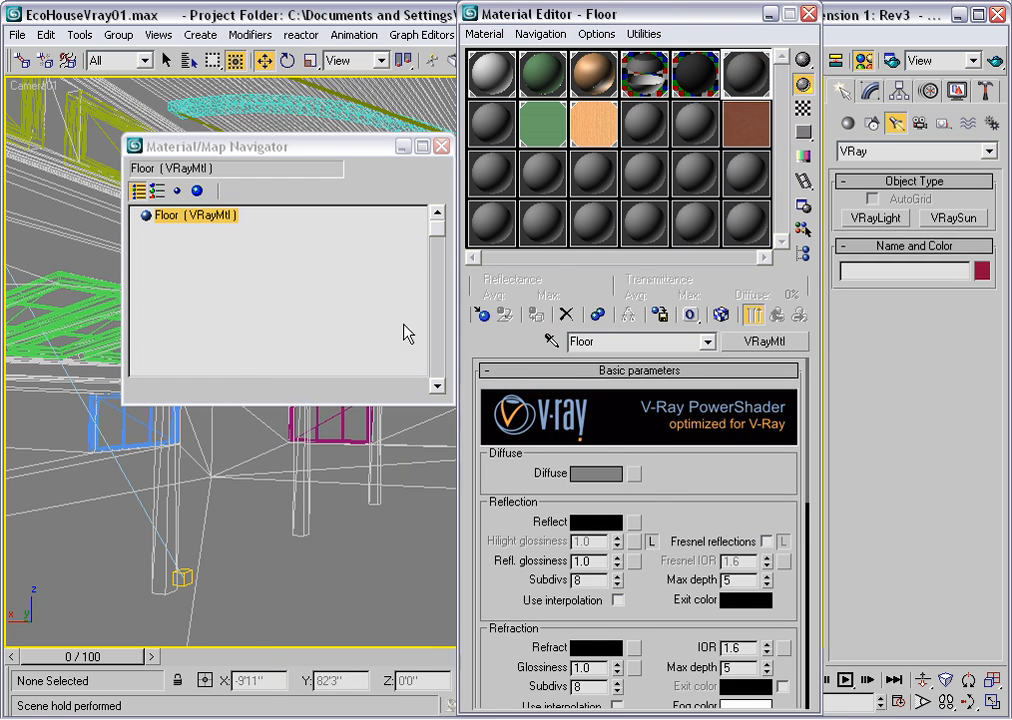
Assign the red slate bitmap from the sample slot as the Floor material's diffuse map, and set its reflect color to RGB 29.
{"action": "left_click_drag", "start_coordinate": [680, 232], "coordinate": [634, 475]}
{"action": "left_click", "coordinate": [597, 421]}
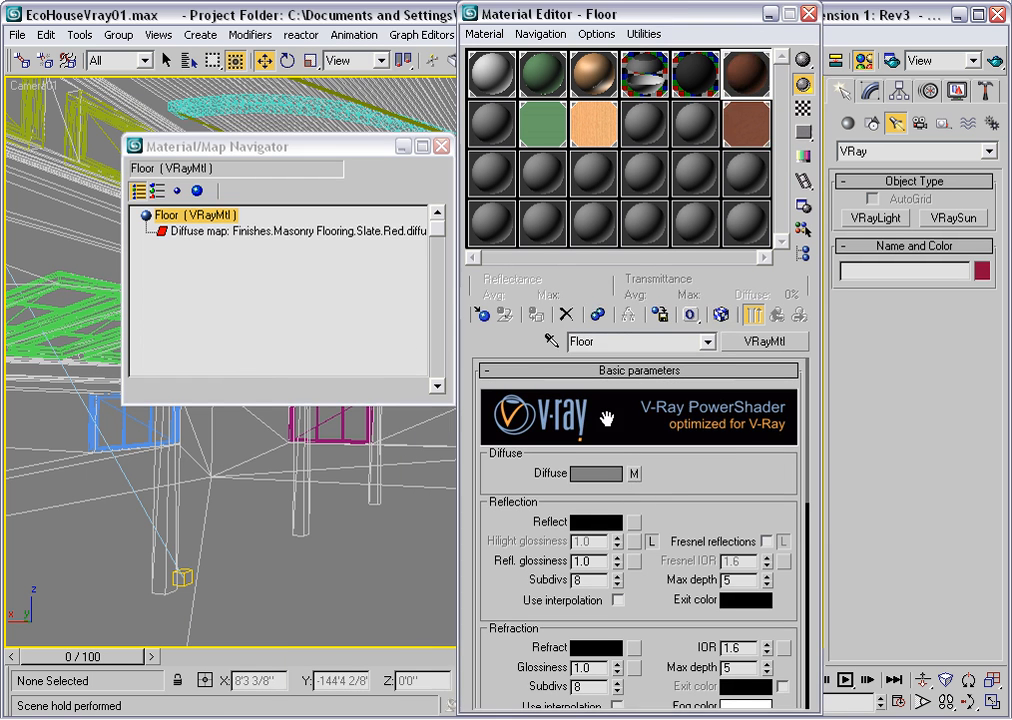
{"action": "left_click", "coordinate": [585, 522]}
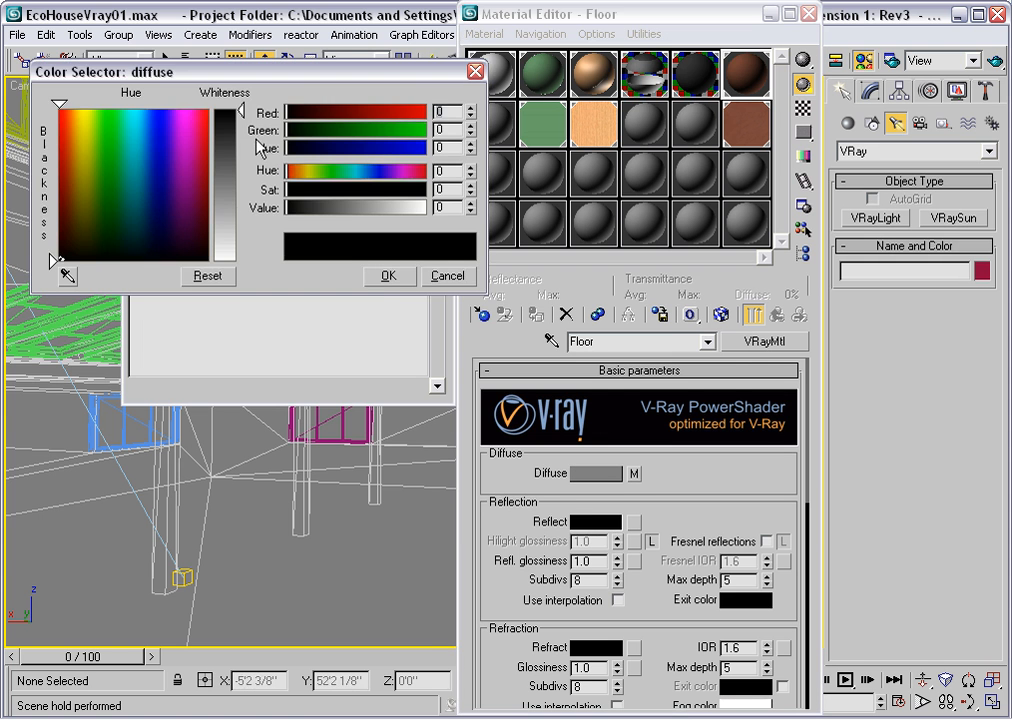
{"action": "left_click_drag", "start_coordinate": [243, 137], "coordinate": [243, 127]}
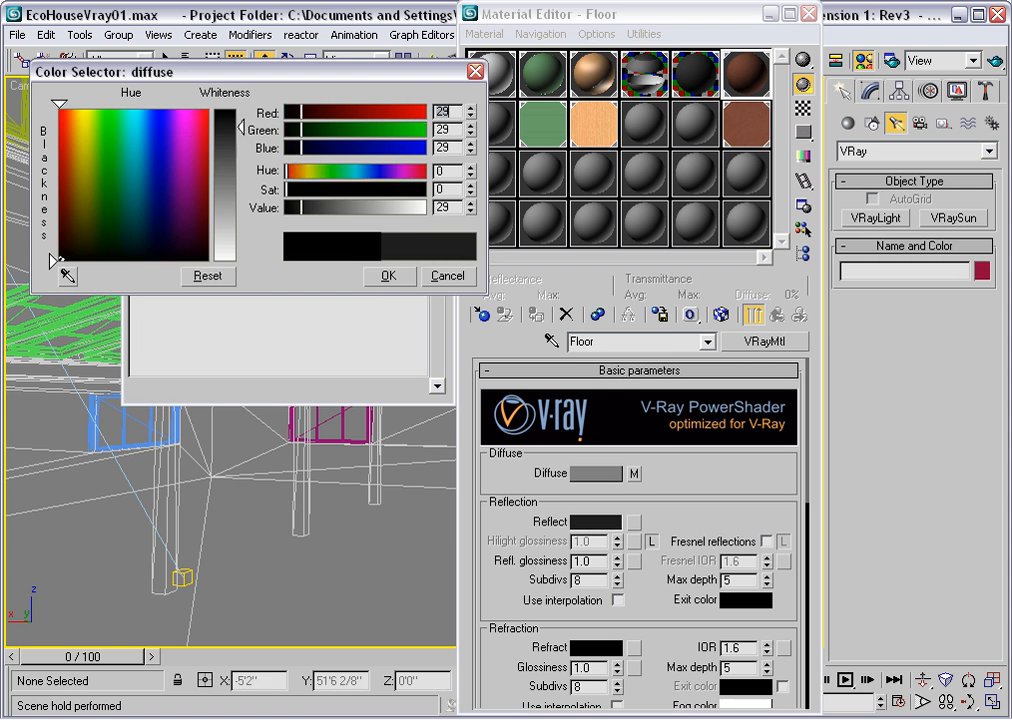
{"action": "left_click", "coordinate": [386, 278]}
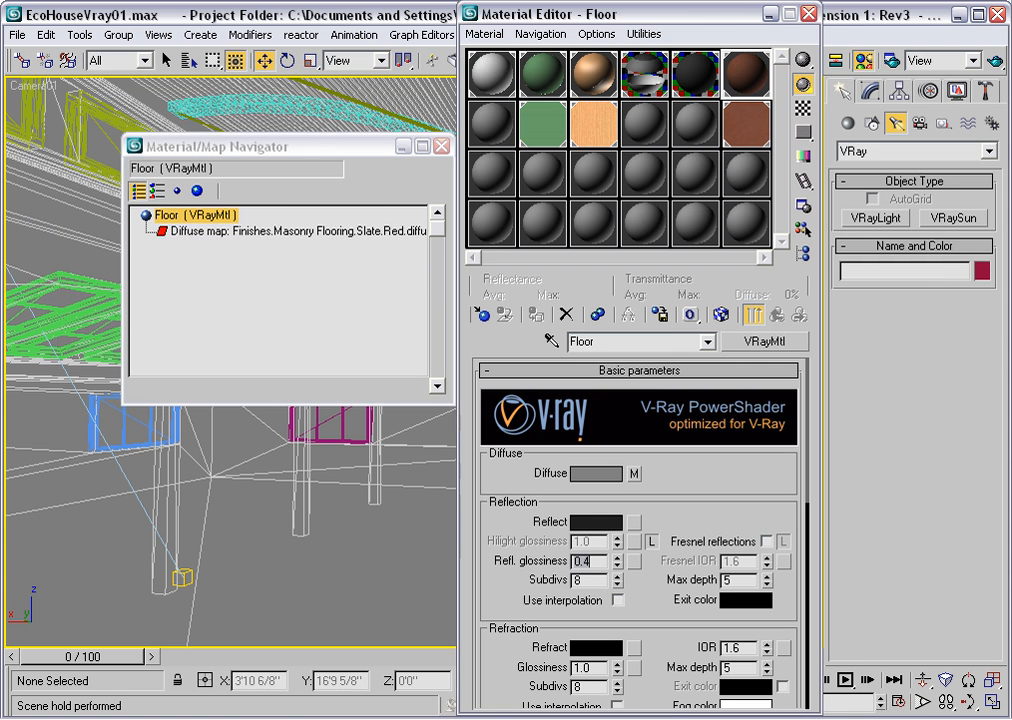
Set the Floor material's reflection glossiness to 0.4 and check the result in an enlarged sample preview.
{"action": "left_click", "coordinate": [580, 561]}
{"action": "type", "text": ".4"}
{"action": "key", "text": "Return"}
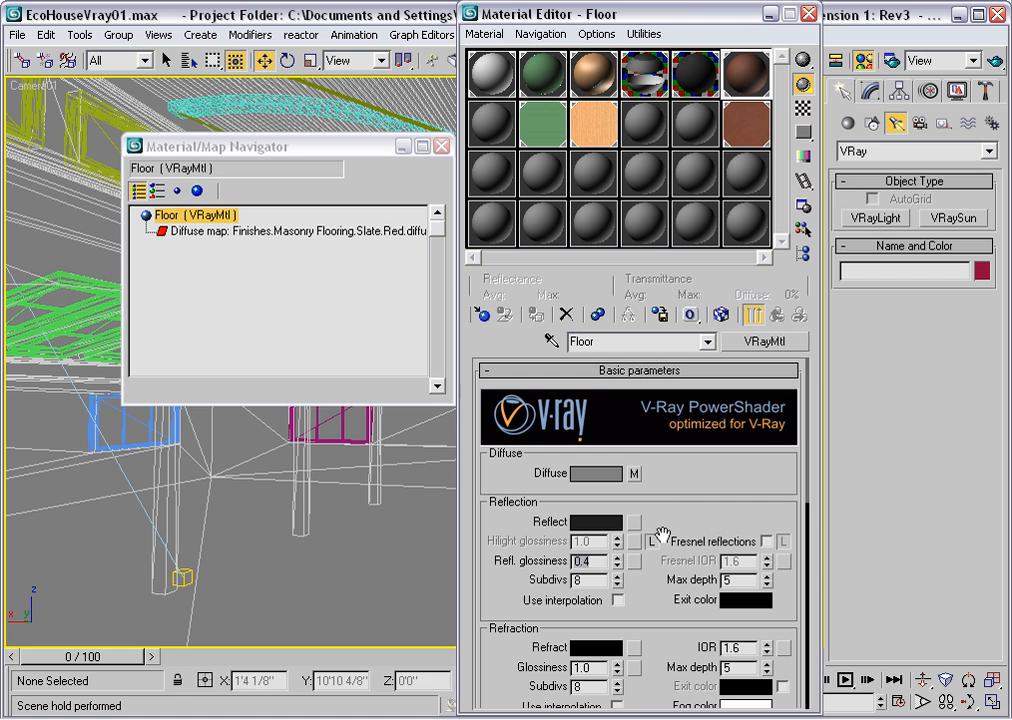
{"action": "double_click", "coordinate": [748, 82]}
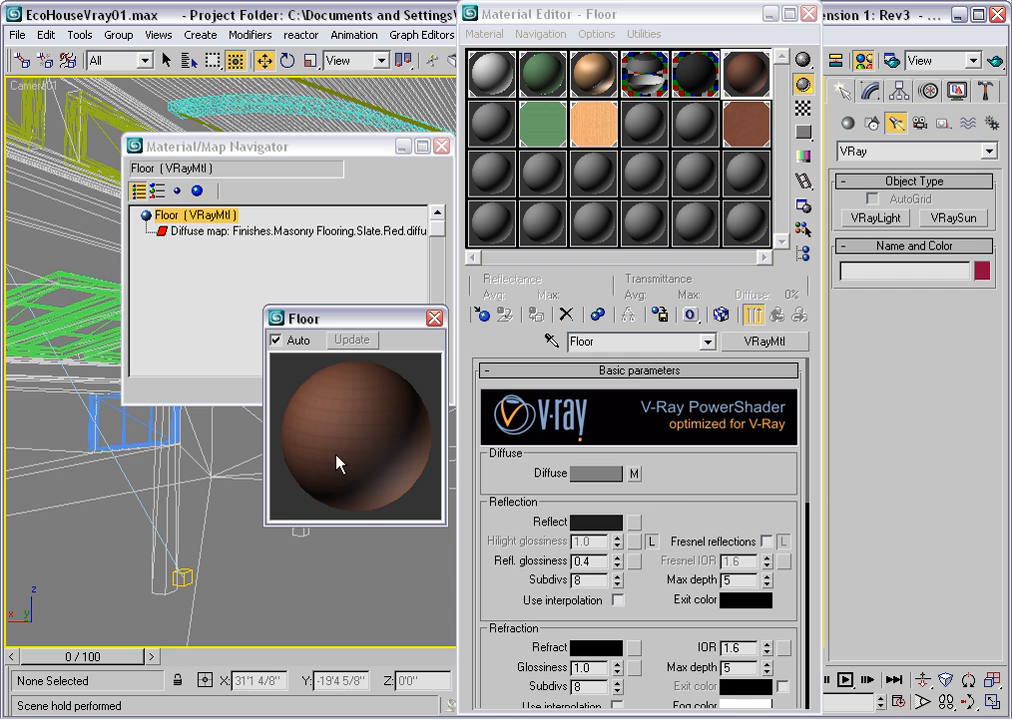
{"action": "left_click", "coordinate": [434, 318]}
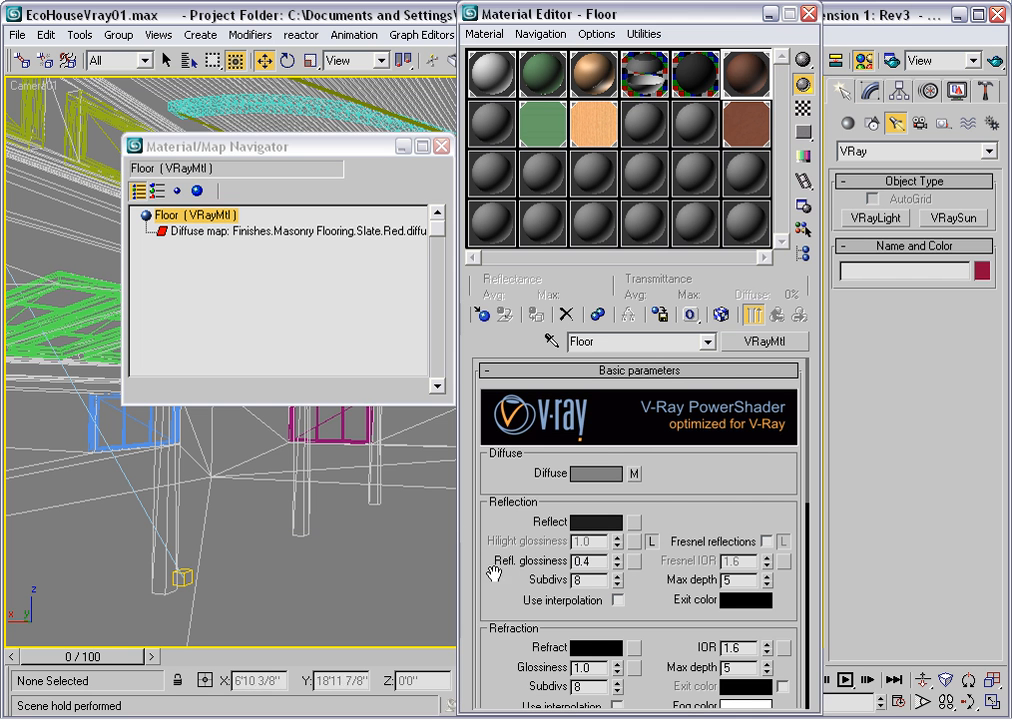
Copy the Floor material's diffuse slate map to its Bump map slot as an instance.
{"action": "left_click", "coordinate": [677, 371]}
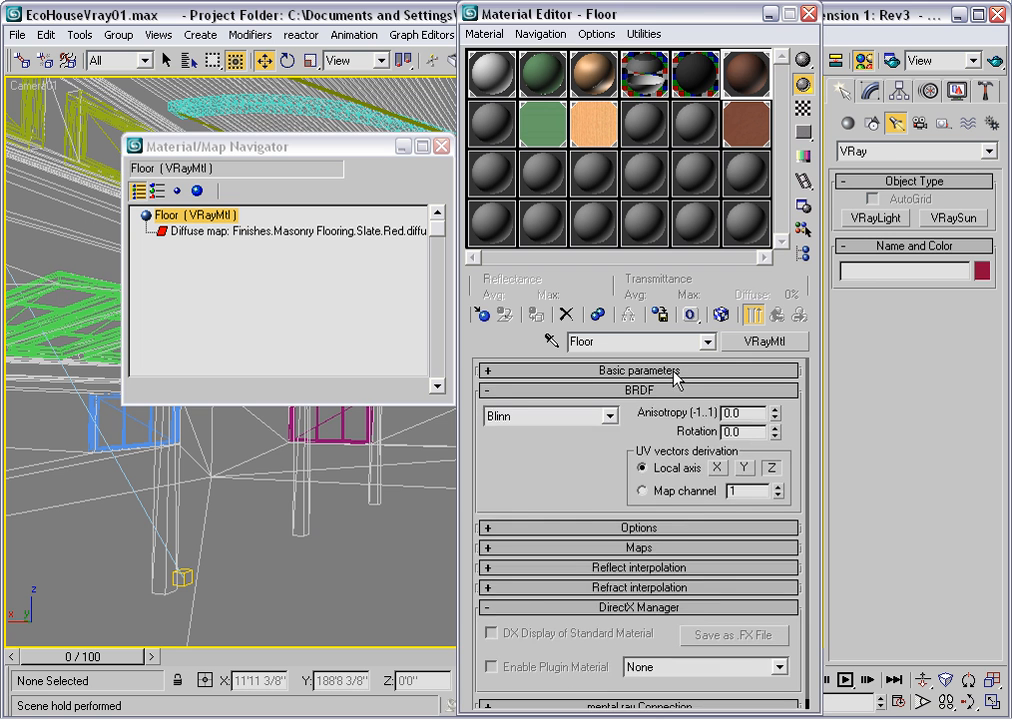
{"action": "left_click", "coordinate": [641, 547]}
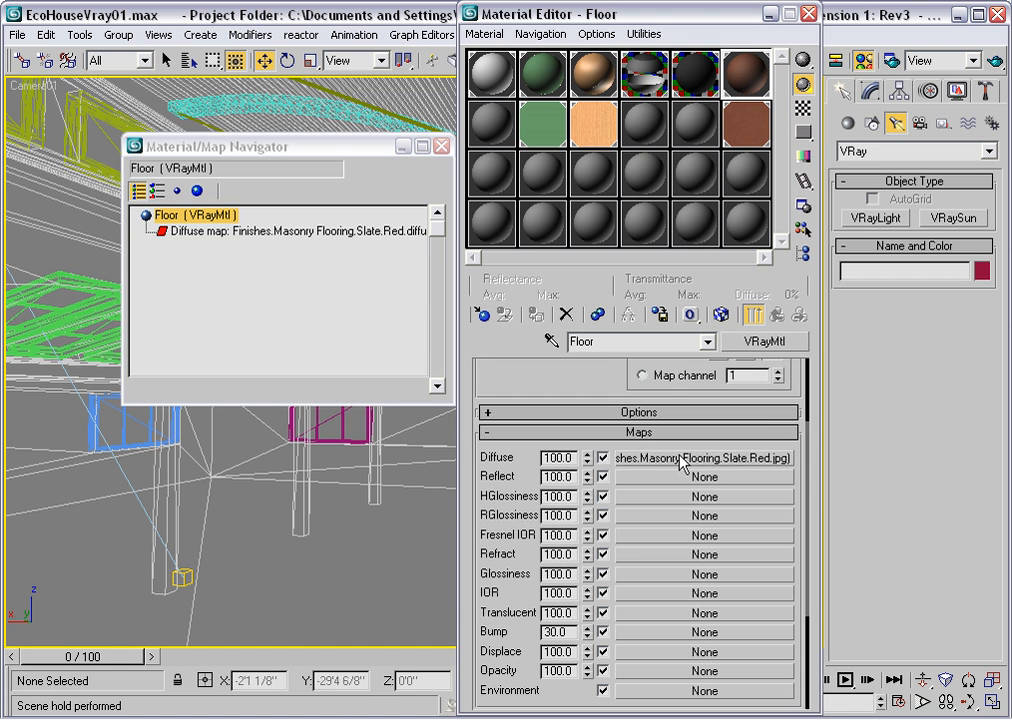
{"action": "left_click_drag", "start_coordinate": [655, 463], "coordinate": [637, 634]}
{"action": "left_click", "coordinate": [592, 338]}
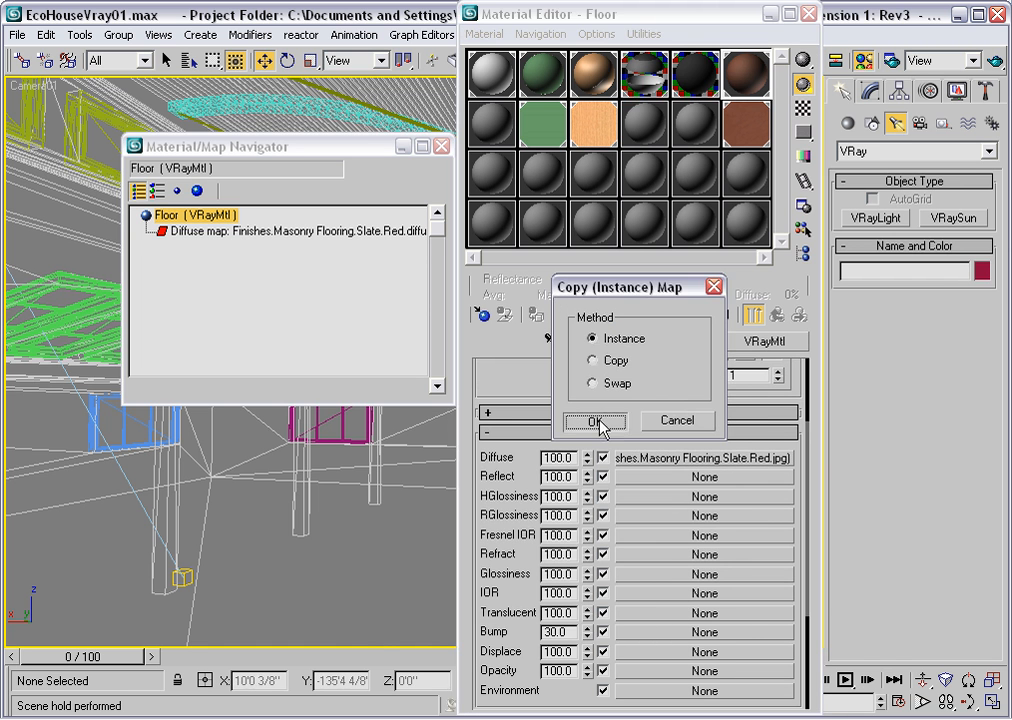
{"action": "left_click", "coordinate": [596, 421]}
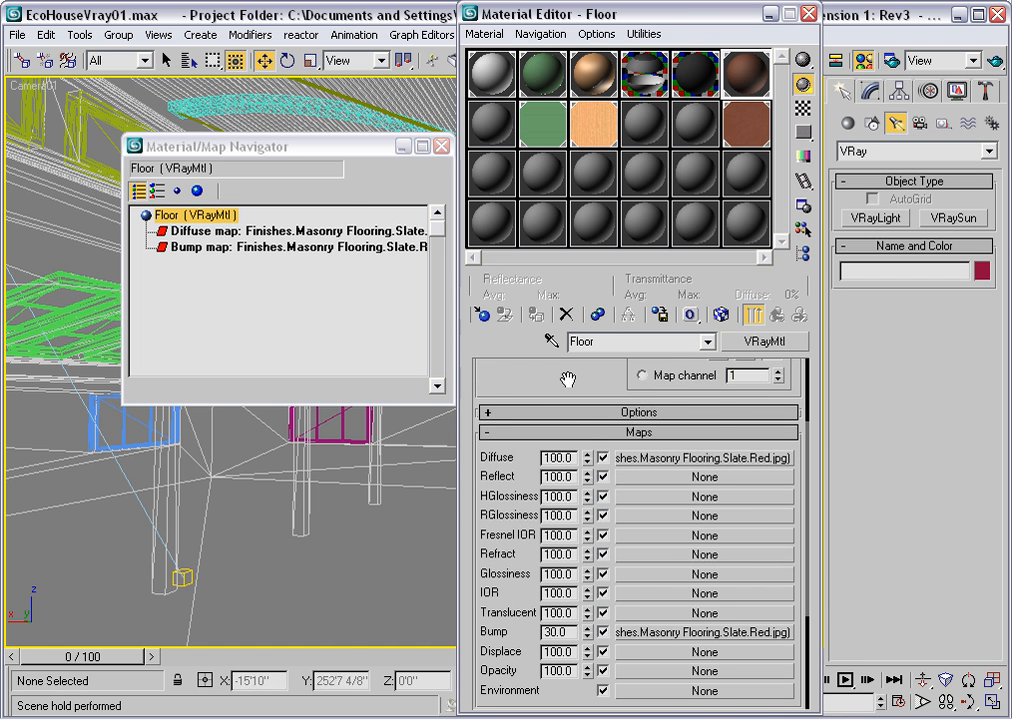
{"action": "left_click_drag", "start_coordinate": [567, 379], "coordinate": [567, 494]}
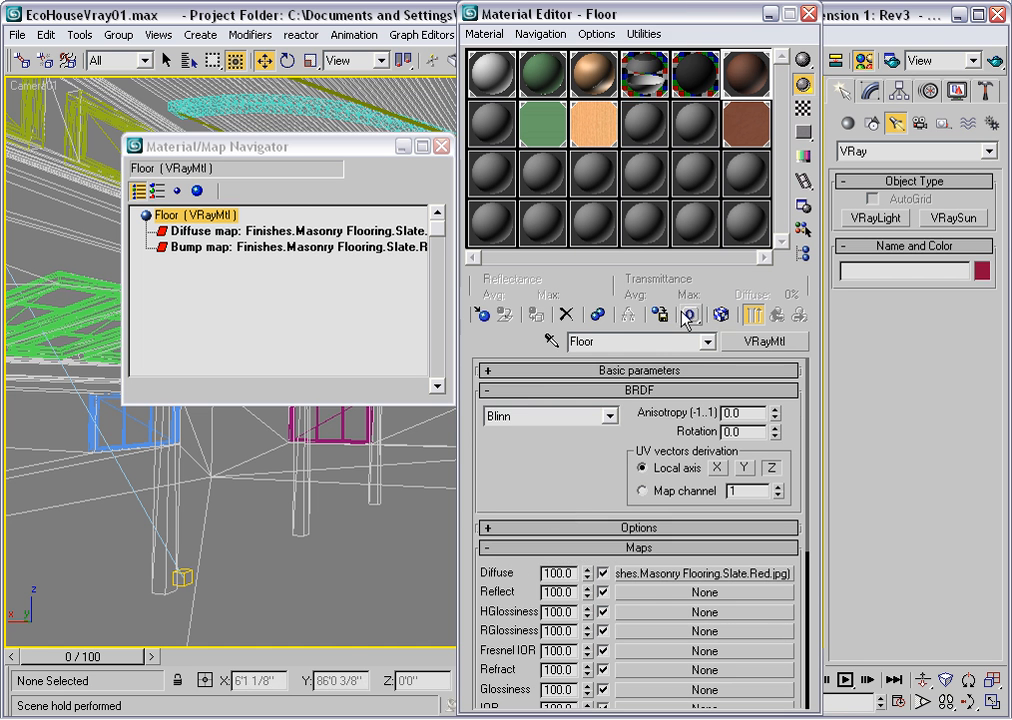